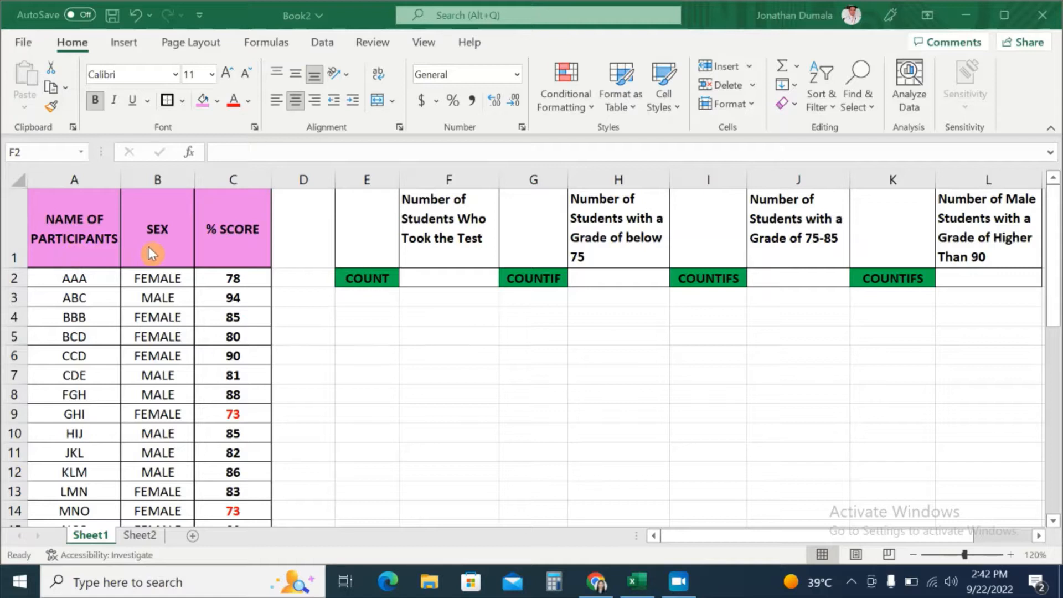
# - Enter a COUNT formula over the scores C2:C37 in F2 for the number of students who took the test
pyautogui.click(223, 249)
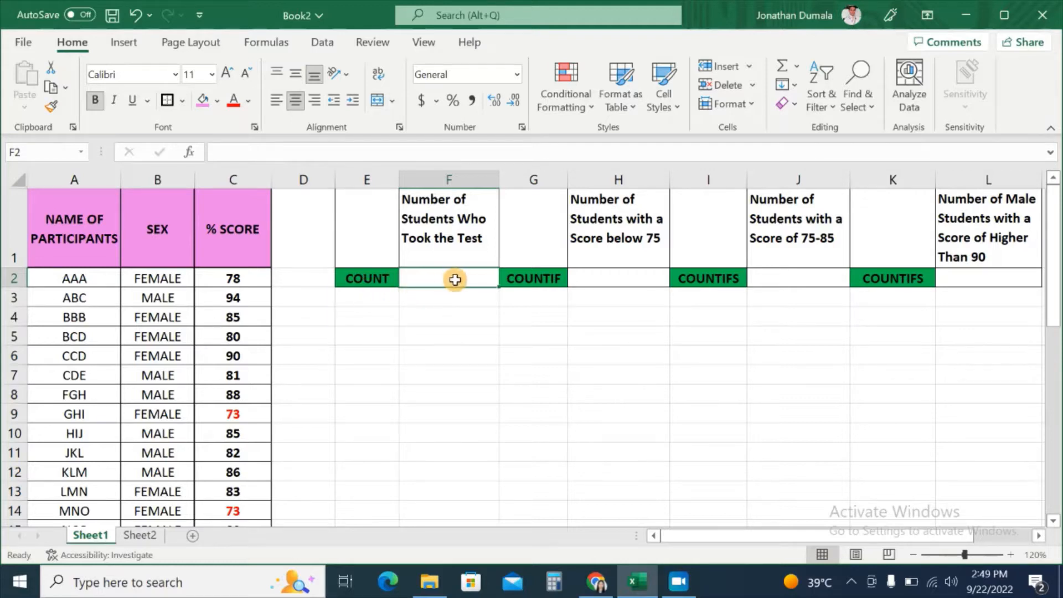
pyautogui.write('=count')
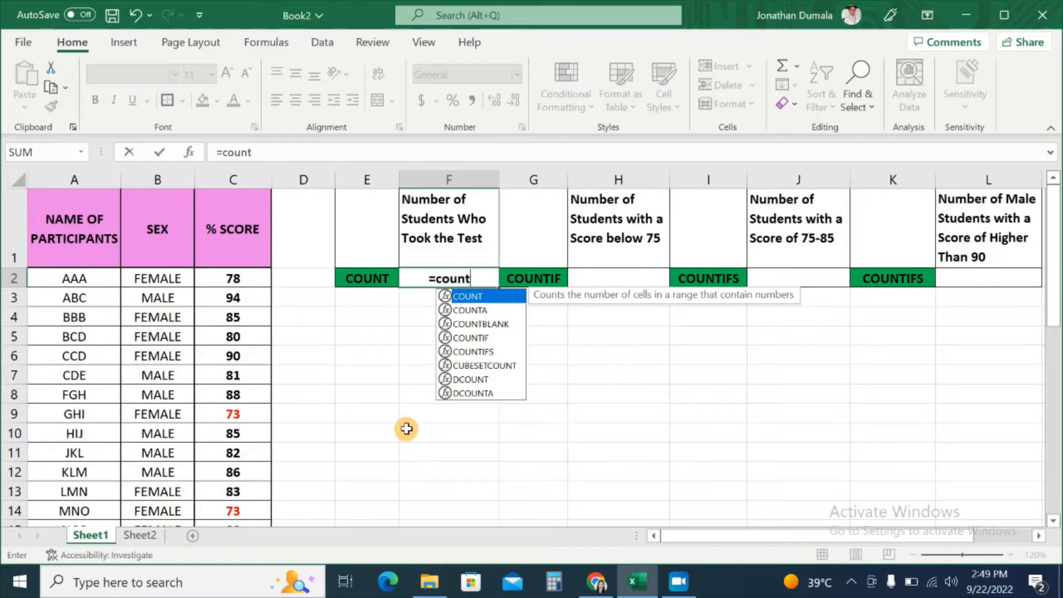
pyautogui.write('(')
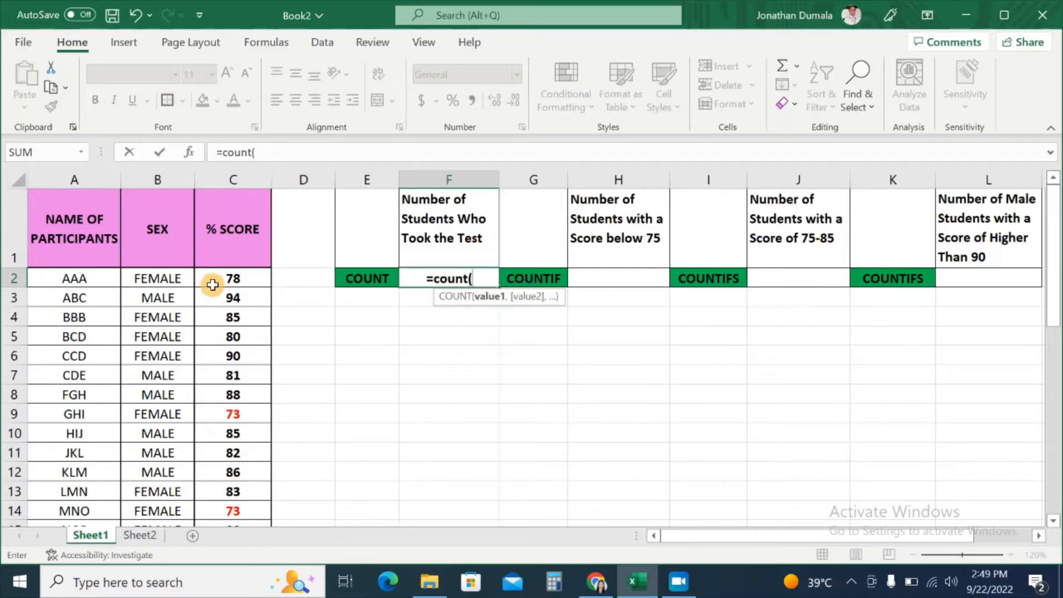
pyautogui.moveTo(209, 278); pyautogui.dragTo(228, 505)
pyautogui.scroll(6, 487, 440)
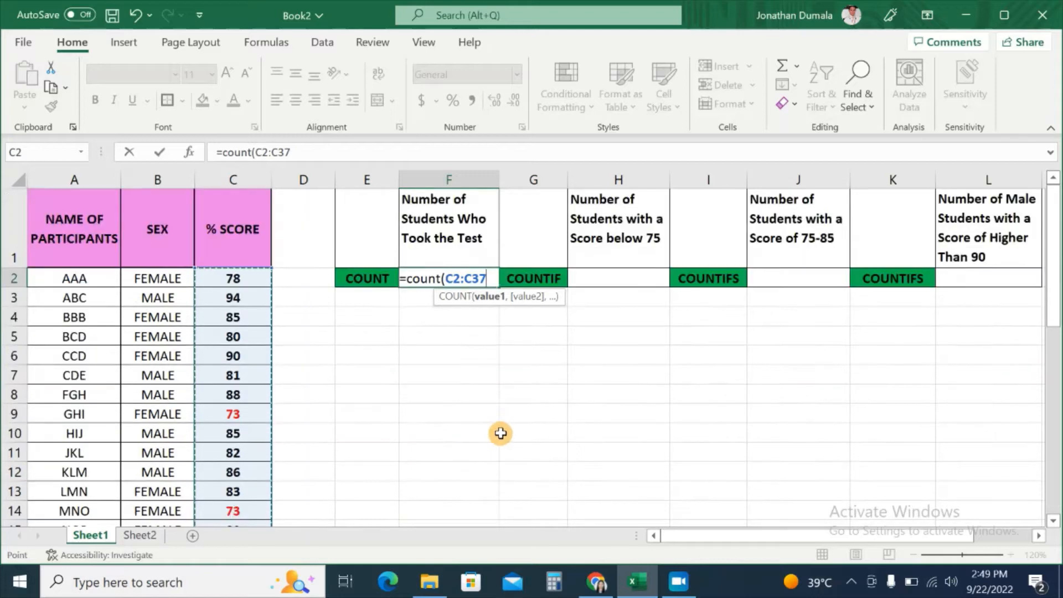
pyautogui.write(')')
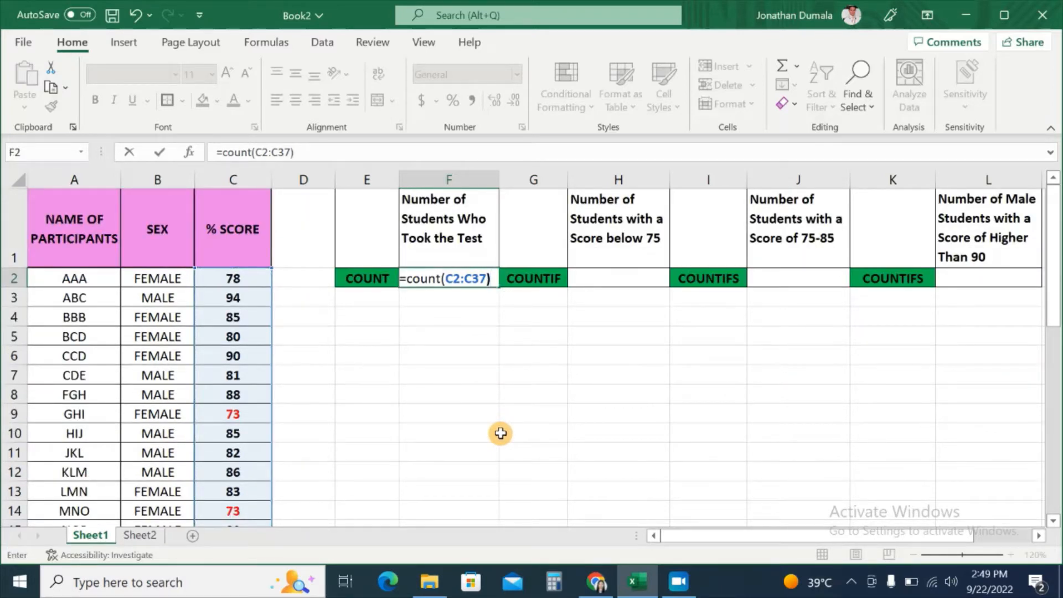
pyautogui.press('Return')
pyautogui.click(480, 277)
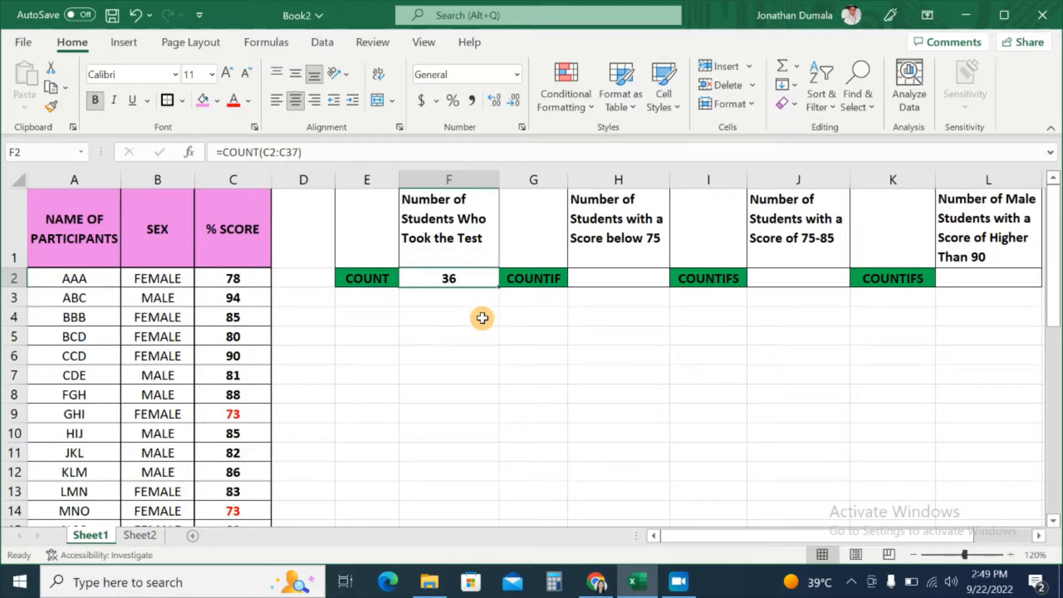
pyautogui.click(378, 277)
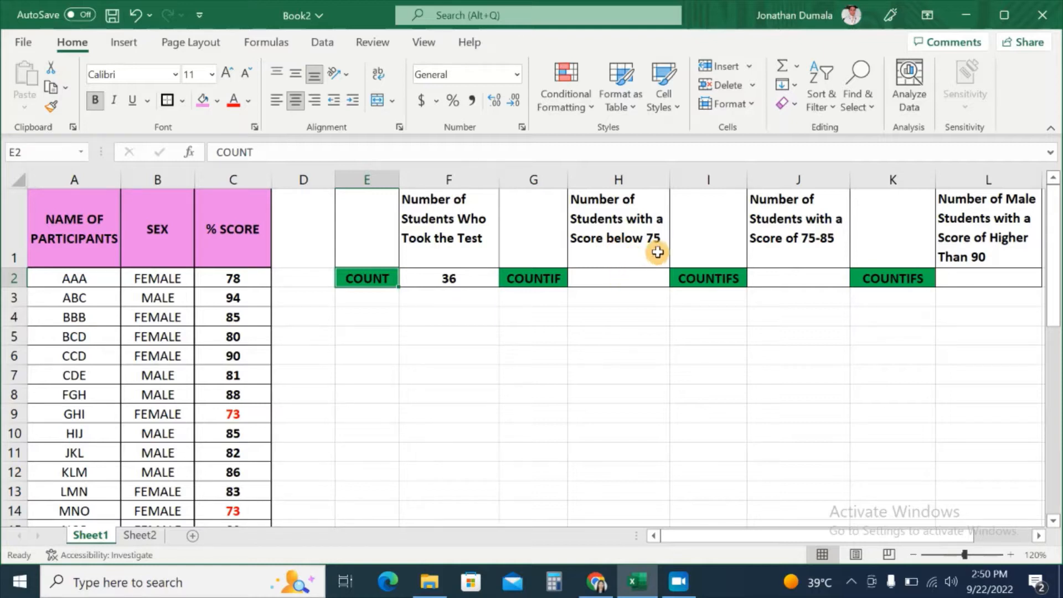
# - Enter =COUNTIF(C2:C37,"<75") in H2 for the number of students with a score below 75
pyautogui.click(638, 276)
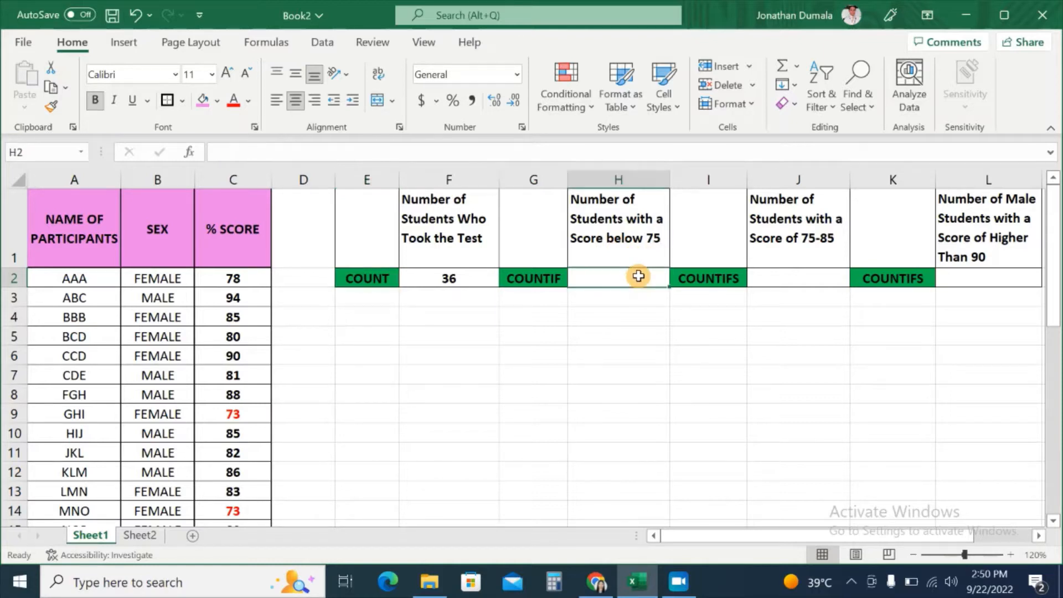
pyautogui.write('=')
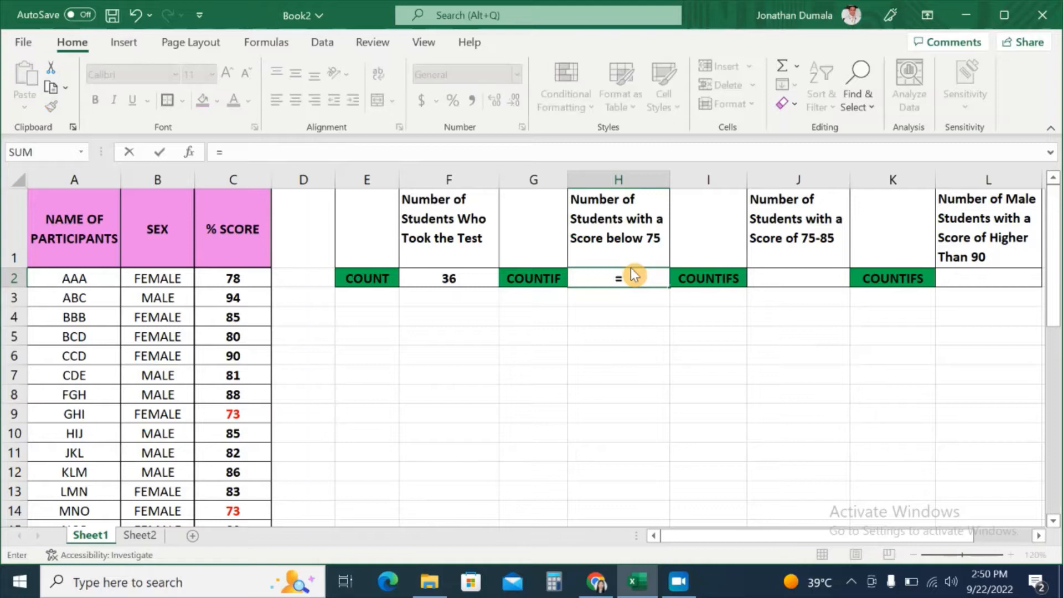
pyautogui.write('coun')
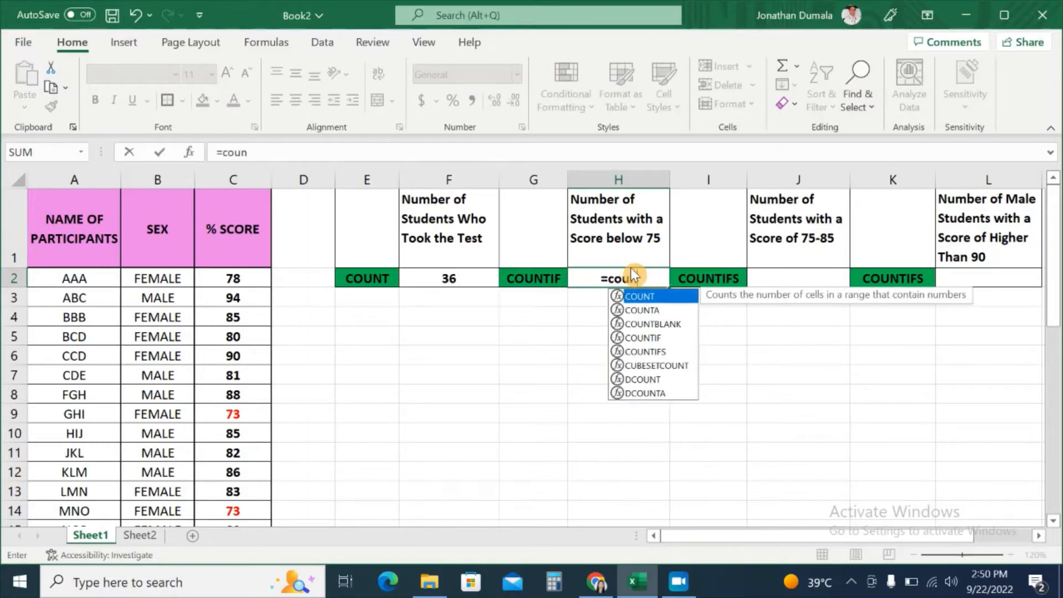
pyautogui.doubleClick(653, 338)
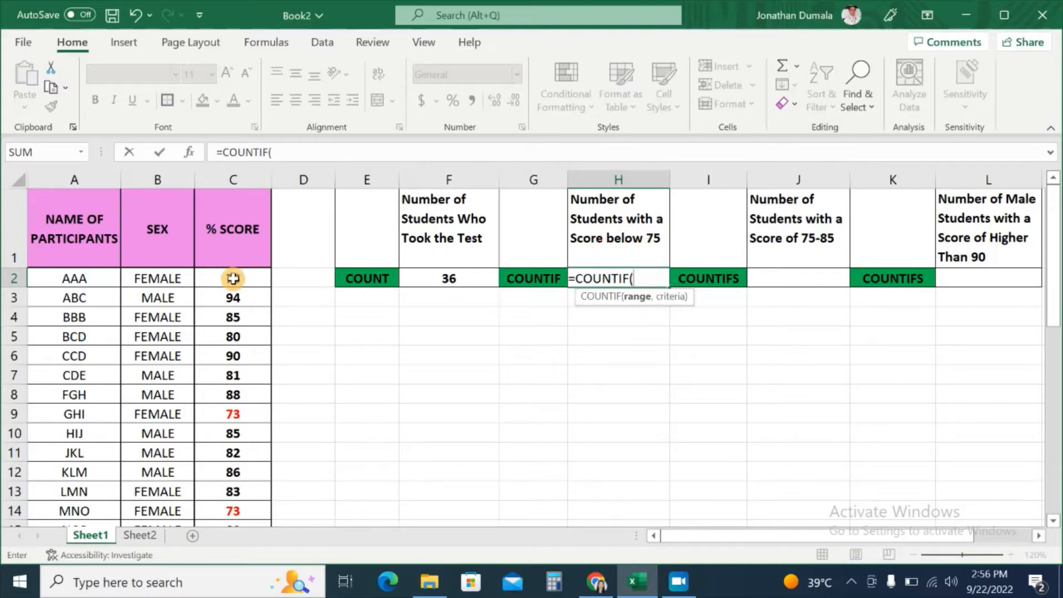
pyautogui.click(250, 280)
pyautogui.moveTo(250, 279); pyautogui.dragTo(233, 492)
pyautogui.scroll(7, 554, 431)
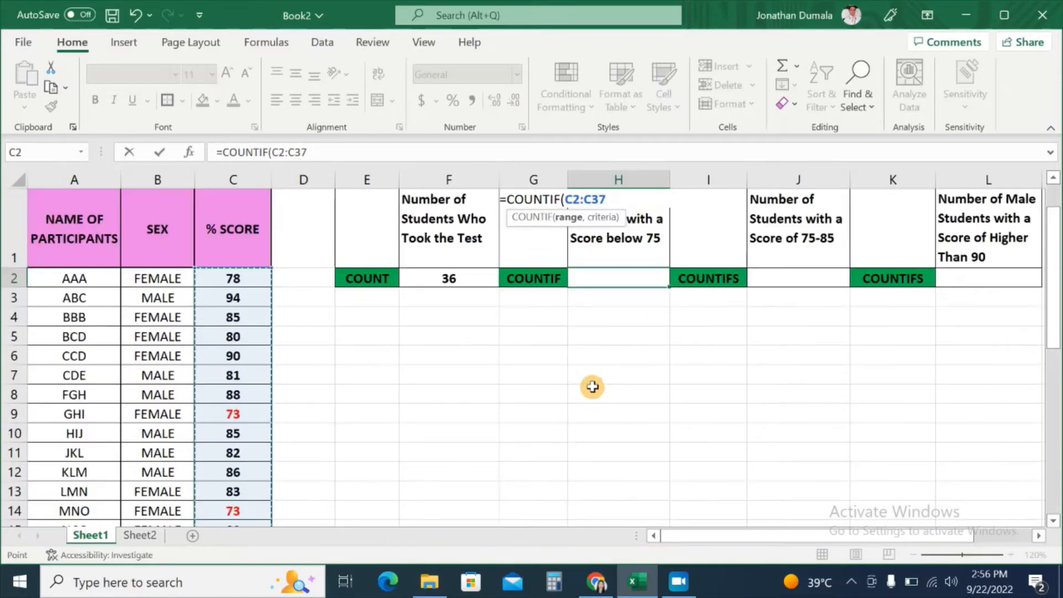
pyautogui.write(',')
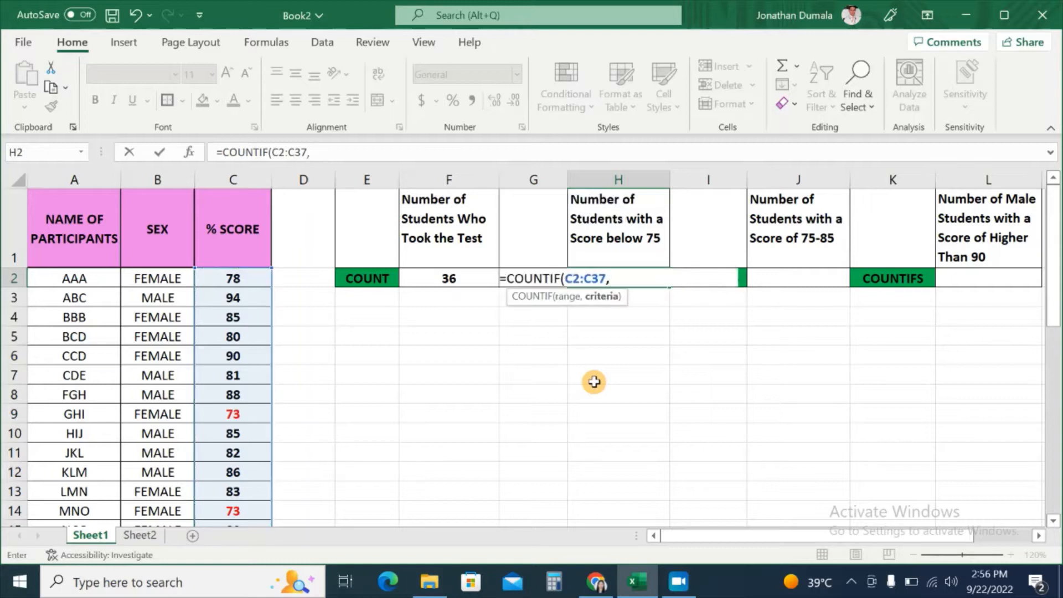
pyautogui.write('"<')
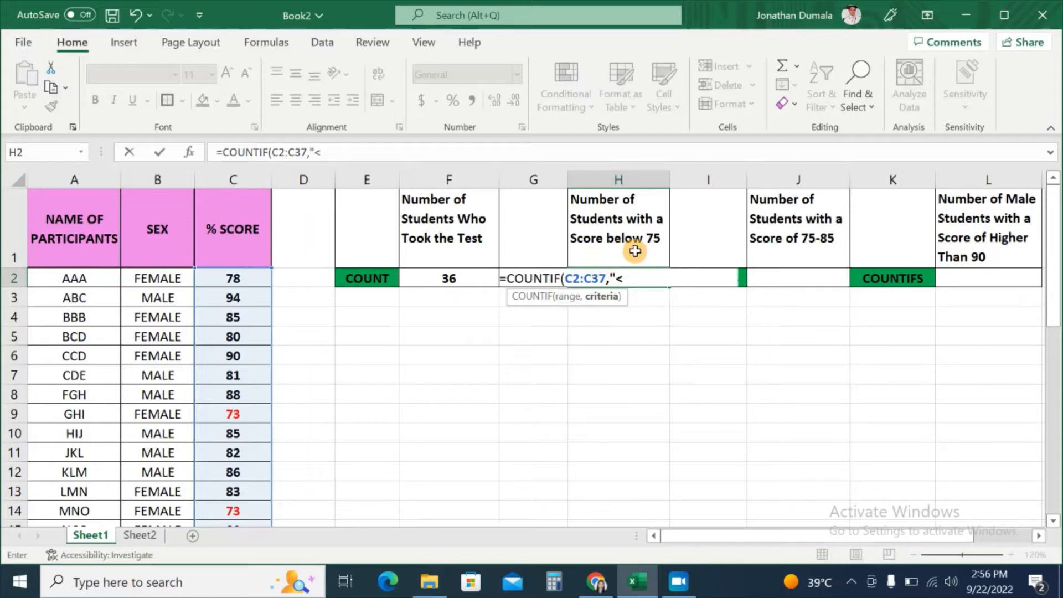
pyautogui.write('75')
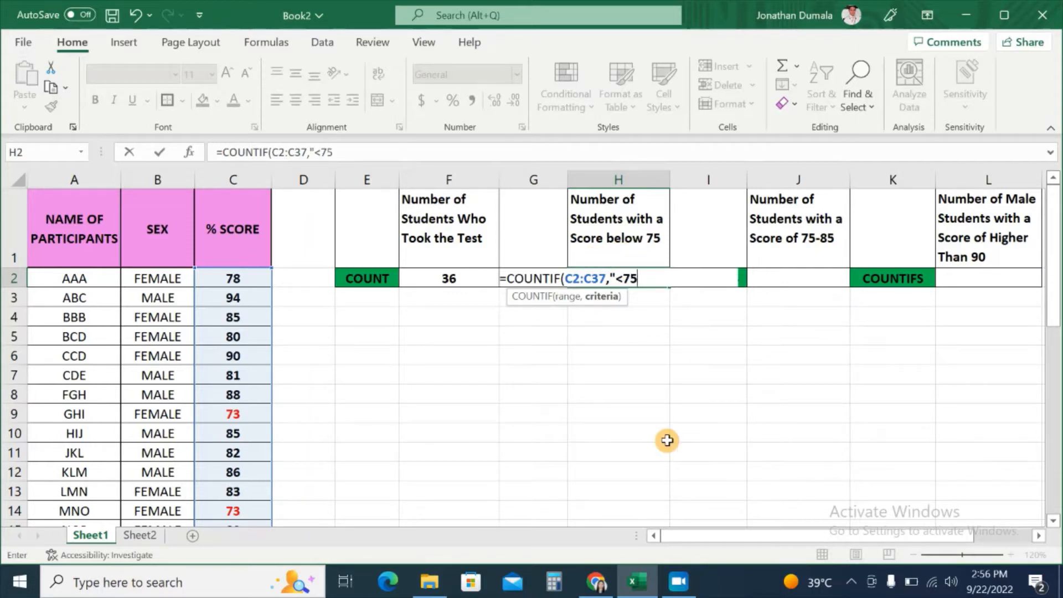
pyautogui.write('")')
pyautogui.press('Return')
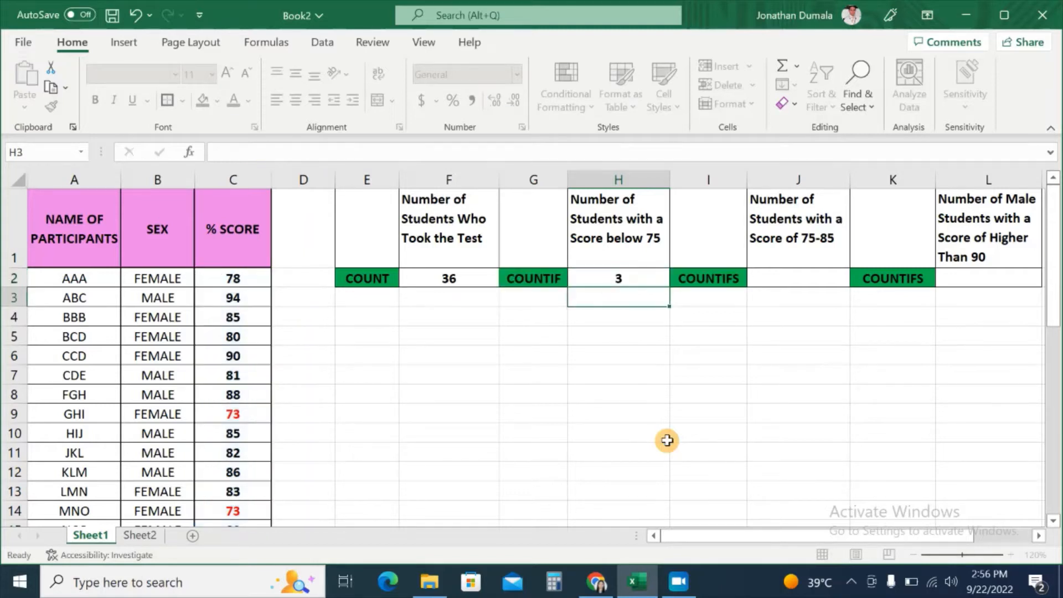
# - Check the COUNTIF result in H2 against the red scores below 75 in the % SCORE column
pyautogui.click(620, 275)
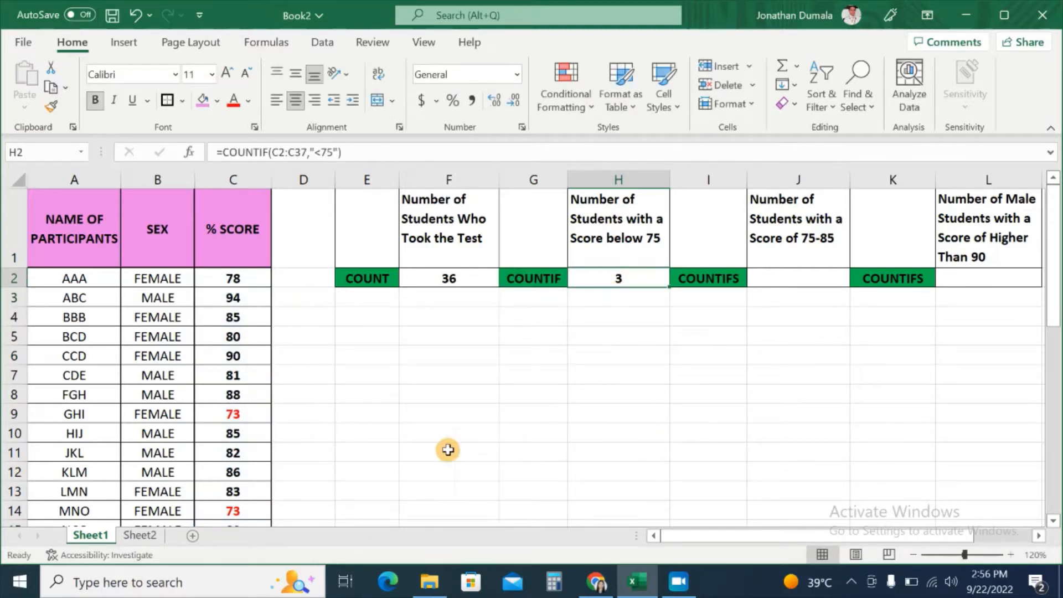
pyautogui.click(253, 419)
pyautogui.scroll(-2, 256, 415)
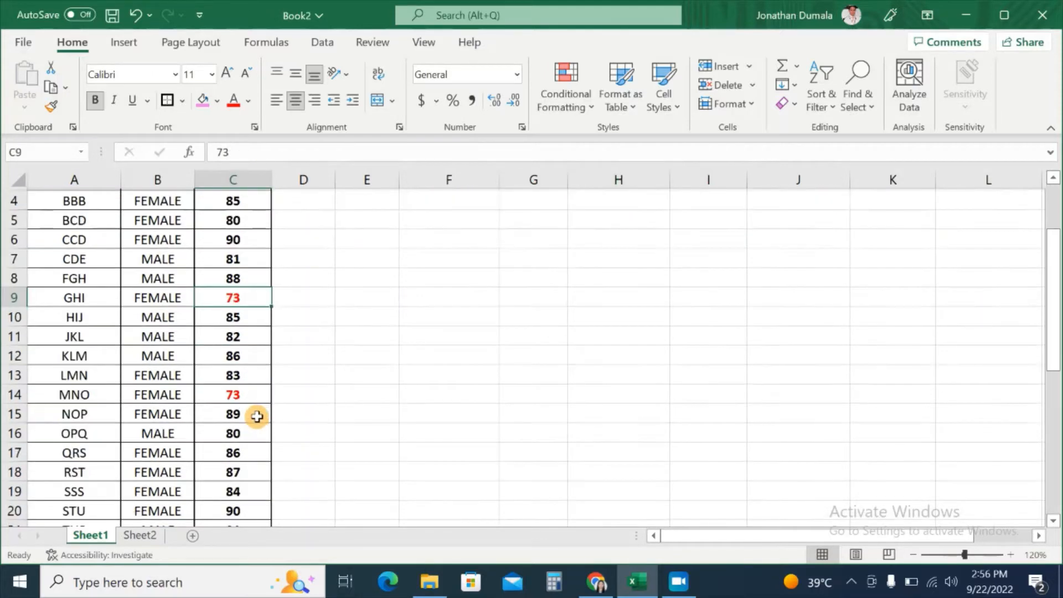
pyautogui.click(254, 339)
pyautogui.scroll(-3, 253, 339)
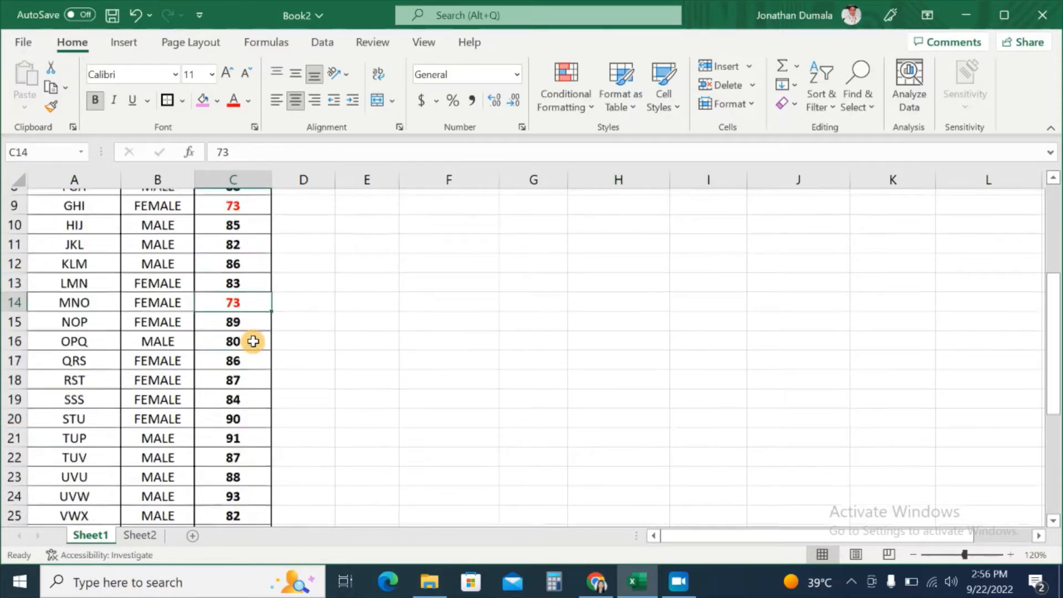
pyautogui.click(254, 491)
pyautogui.scroll(5, 750, 418)
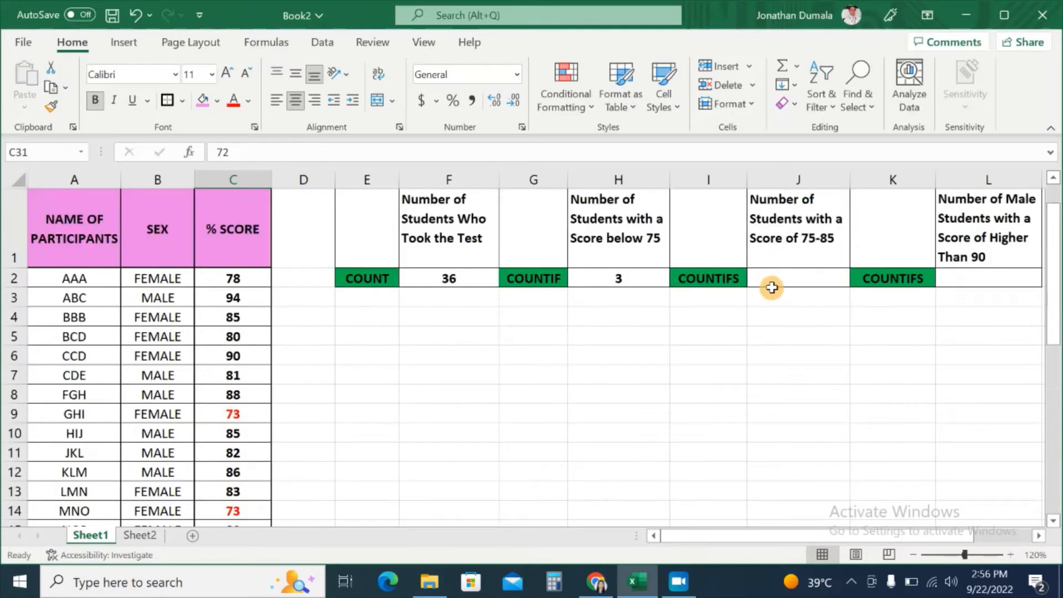
# - Begin a COUNTIFS formula in J2 with the range C2:C37 and the first criterion ">=75"
pyautogui.click(773, 287)
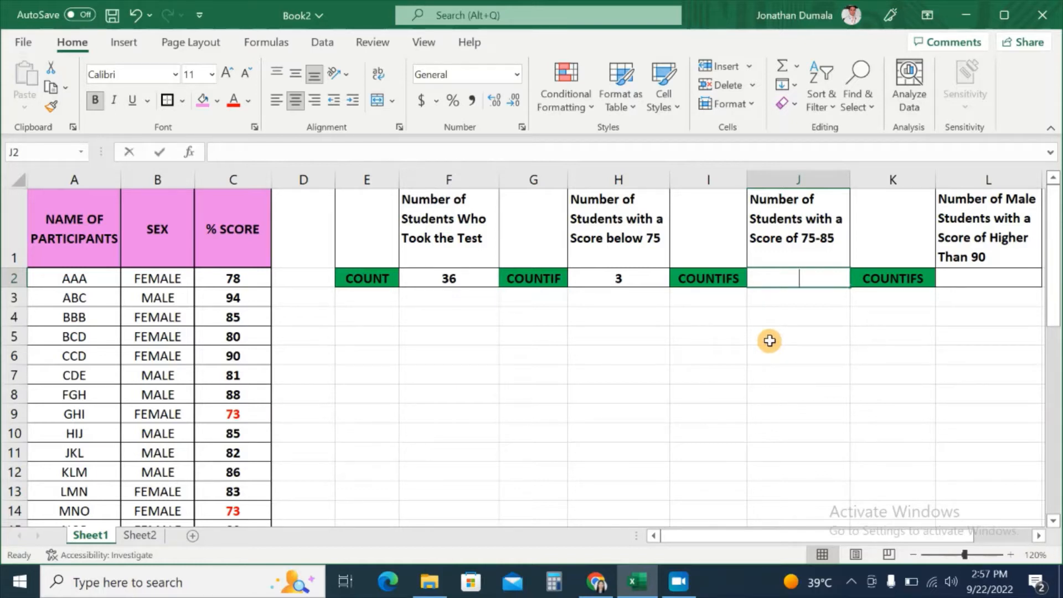
pyautogui.write('=count')
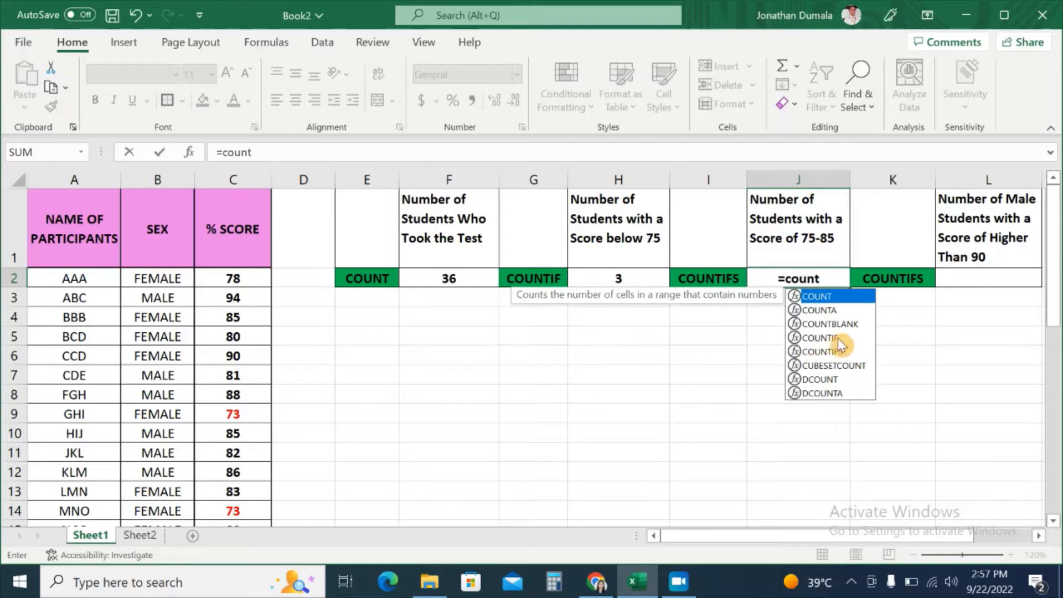
pyautogui.click(835, 352)
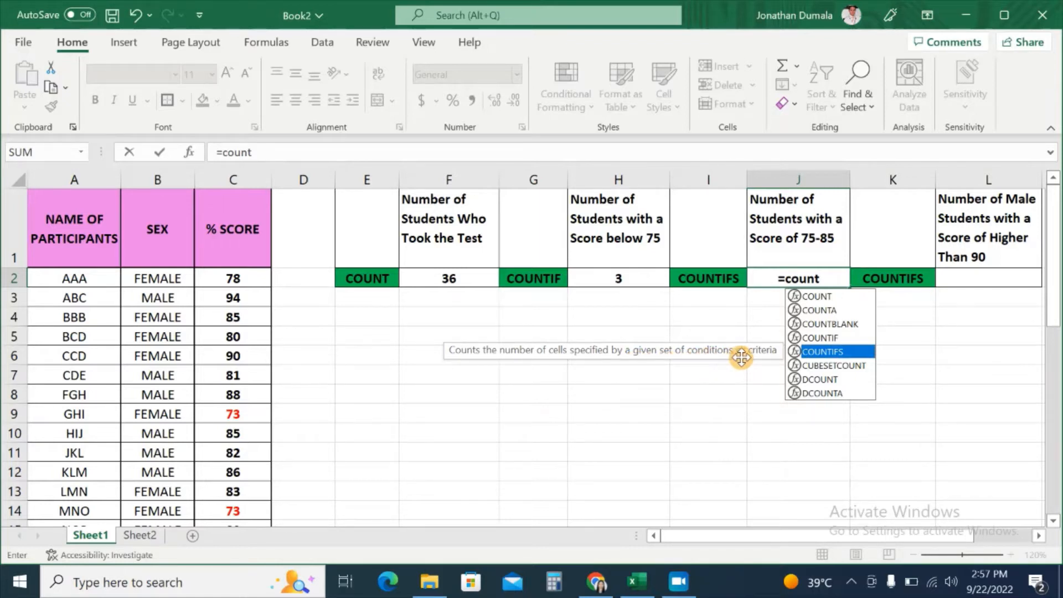
pyautogui.doubleClick(843, 350)
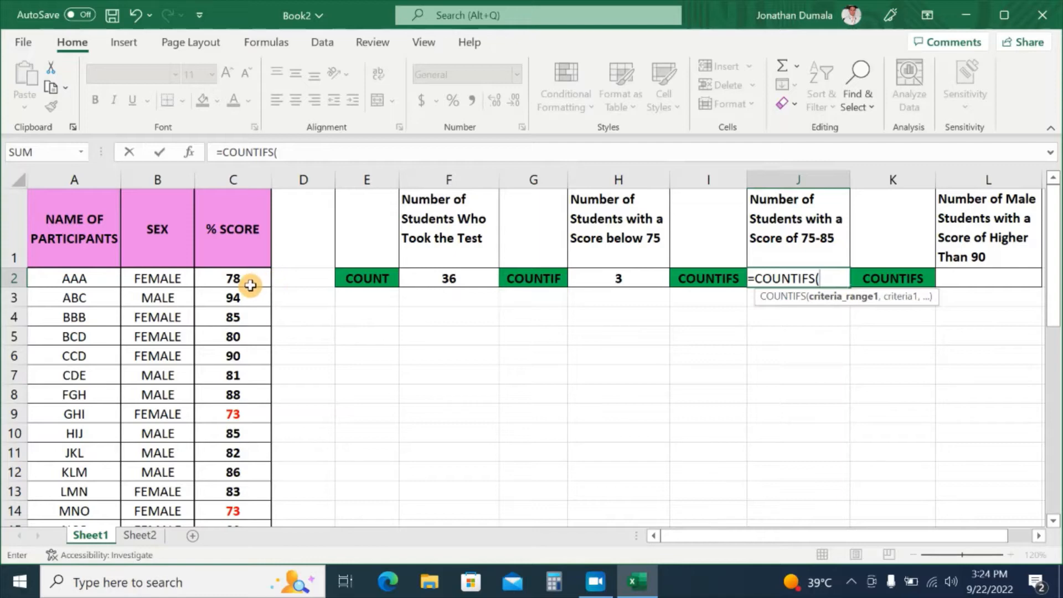
pyautogui.moveTo(249, 282); pyautogui.dragTo(252, 509)
pyautogui.scroll(7, 655, 406)
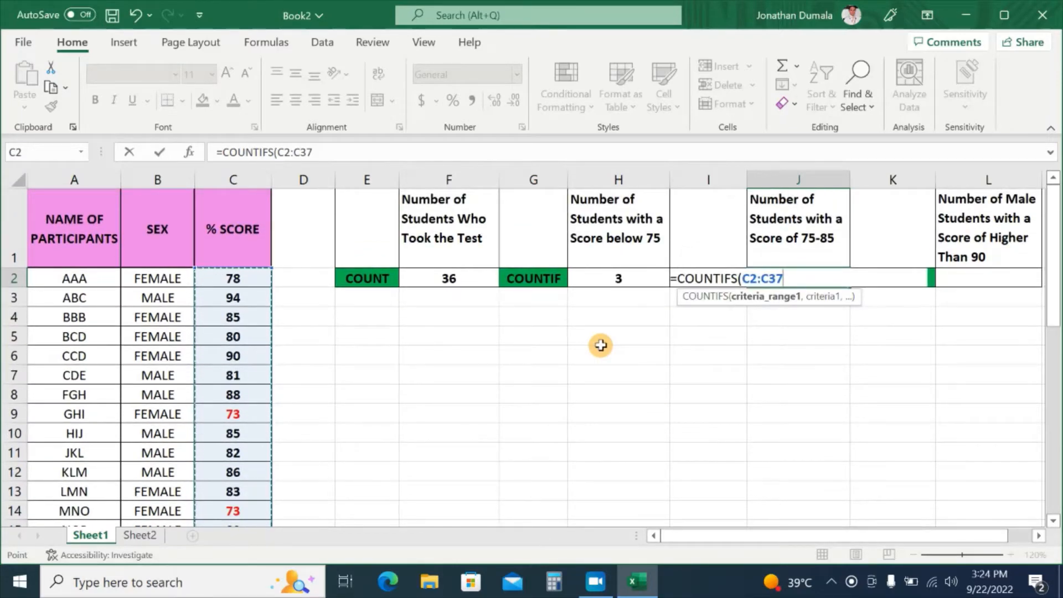
pyautogui.write(',">=75')
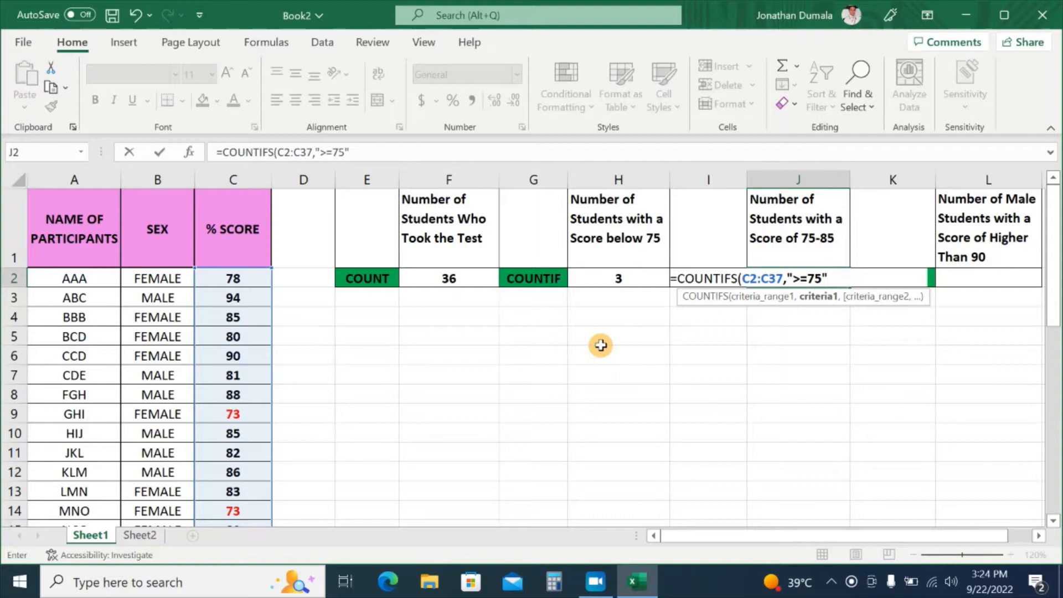
pyautogui.write('",')
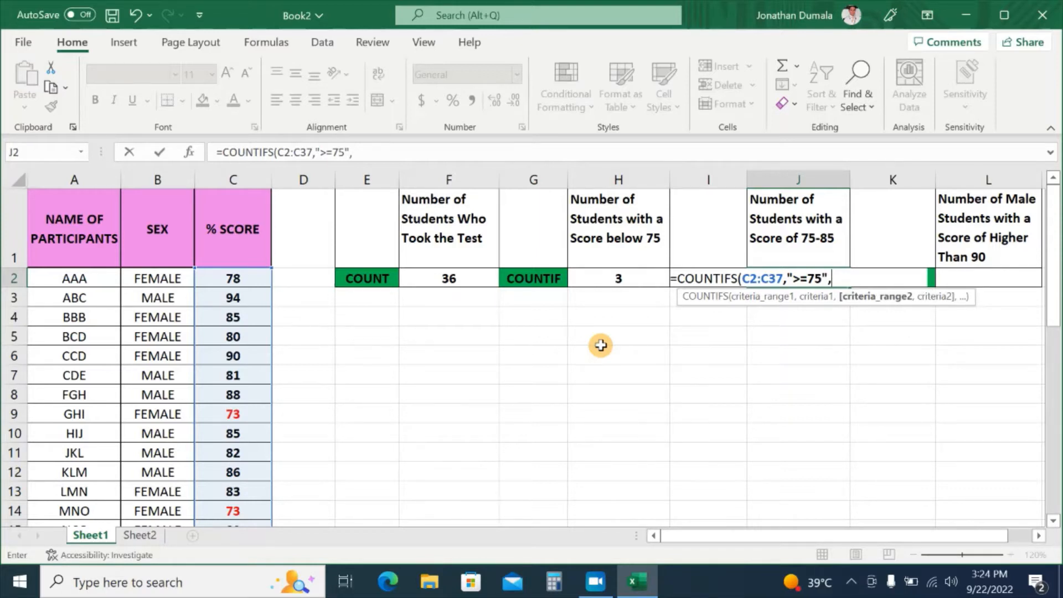
# - Complete the COUNTIFS formula in J2 with the second range C2:C37 and the criterion "<=85"
pyautogui.moveTo(237, 277); pyautogui.dragTo(231, 451)
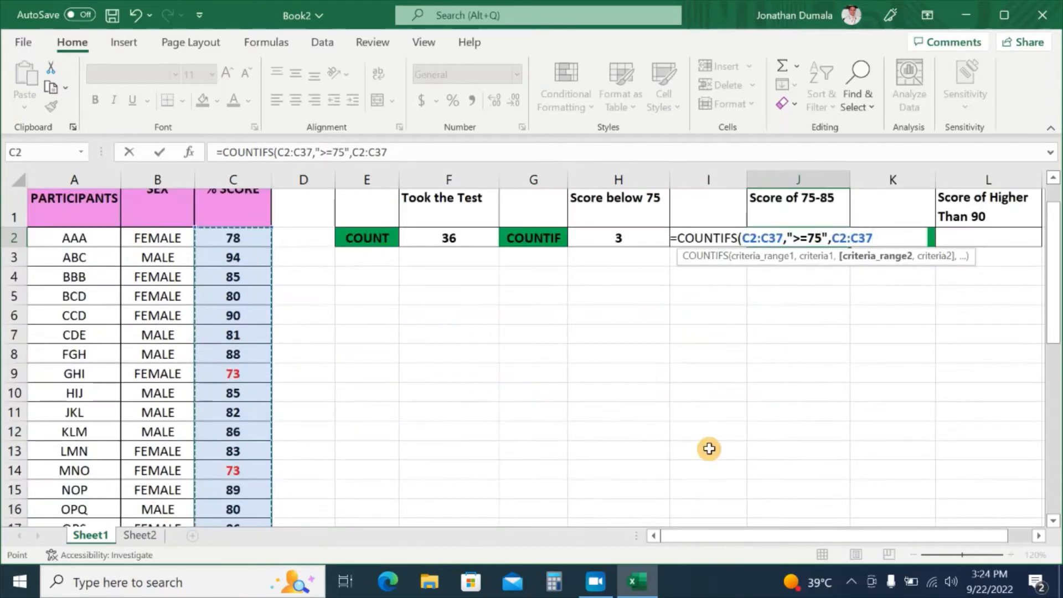
pyautogui.write(',')
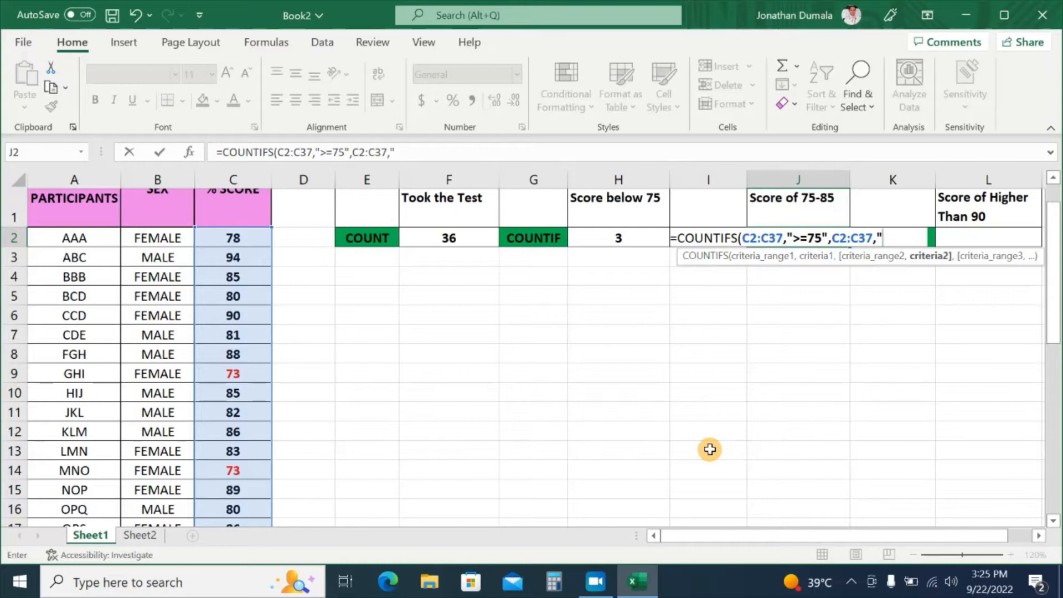
pyautogui.write('"<=85")')
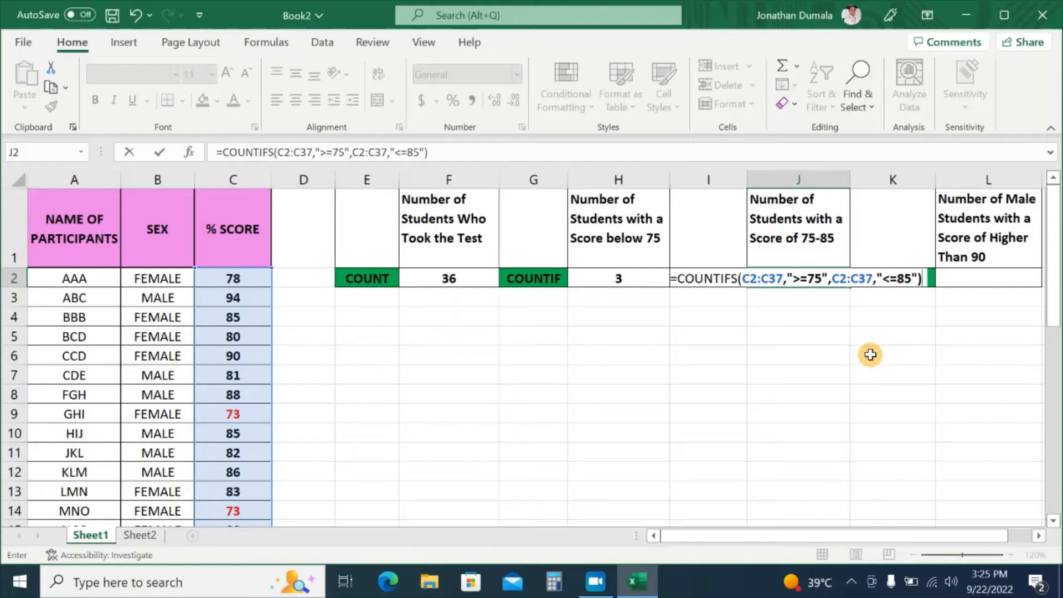
pyautogui.press('Return')
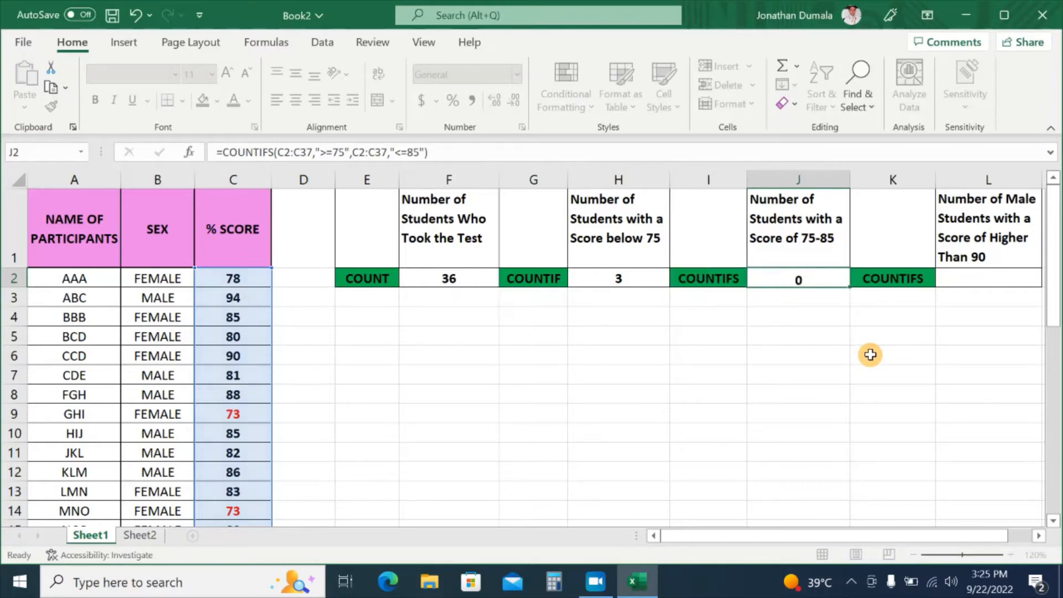
pyautogui.press('Down')
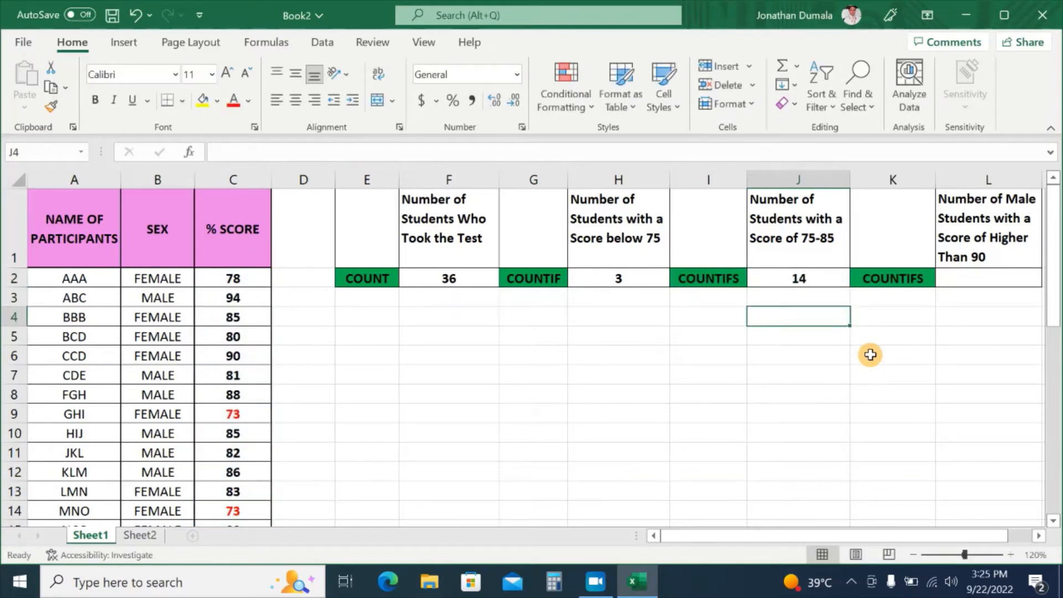
pyautogui.click(818, 281)
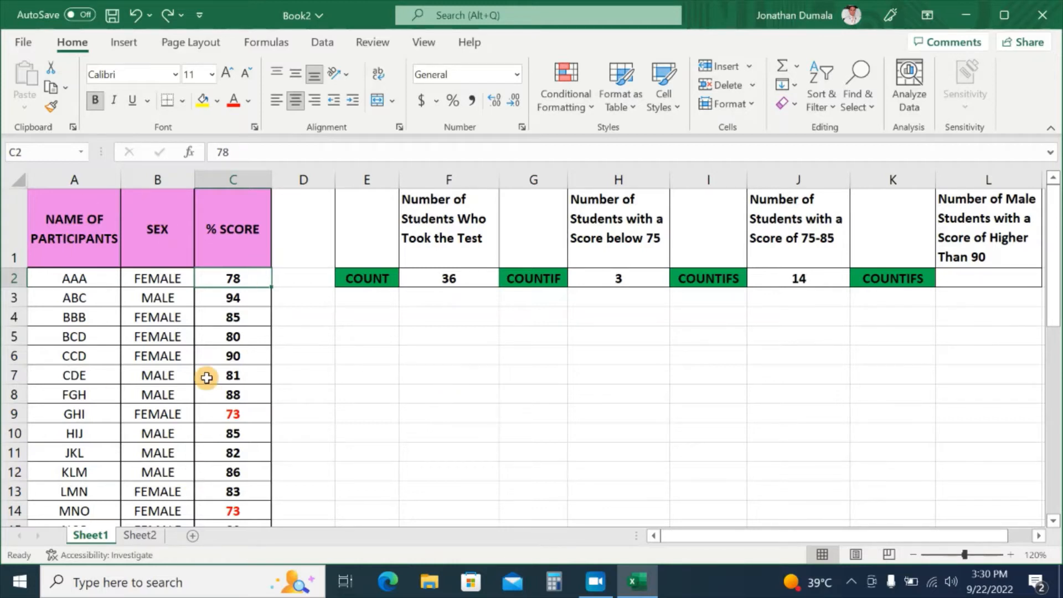
# - Review the counting formulas in F2, H2 and J2 and the first score in C2
pyautogui.click(434, 278)
pyautogui.click(573, 283)
pyautogui.click(799, 277)
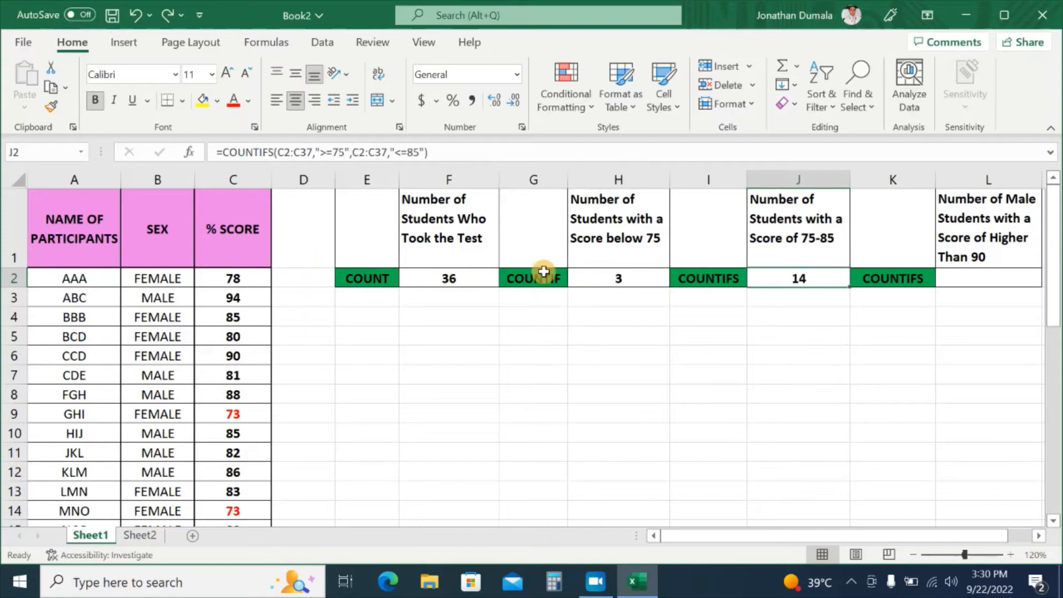
pyautogui.click(242, 278)
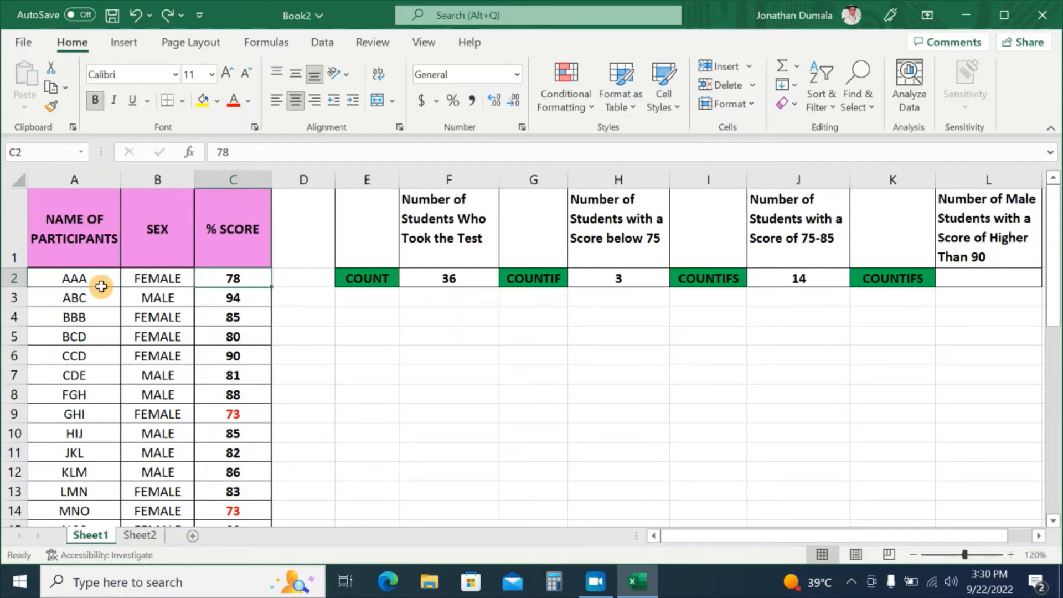
# - Set the first score in C2 to 74 and check the recalculated counts in H2 and J2
pyautogui.write('74')
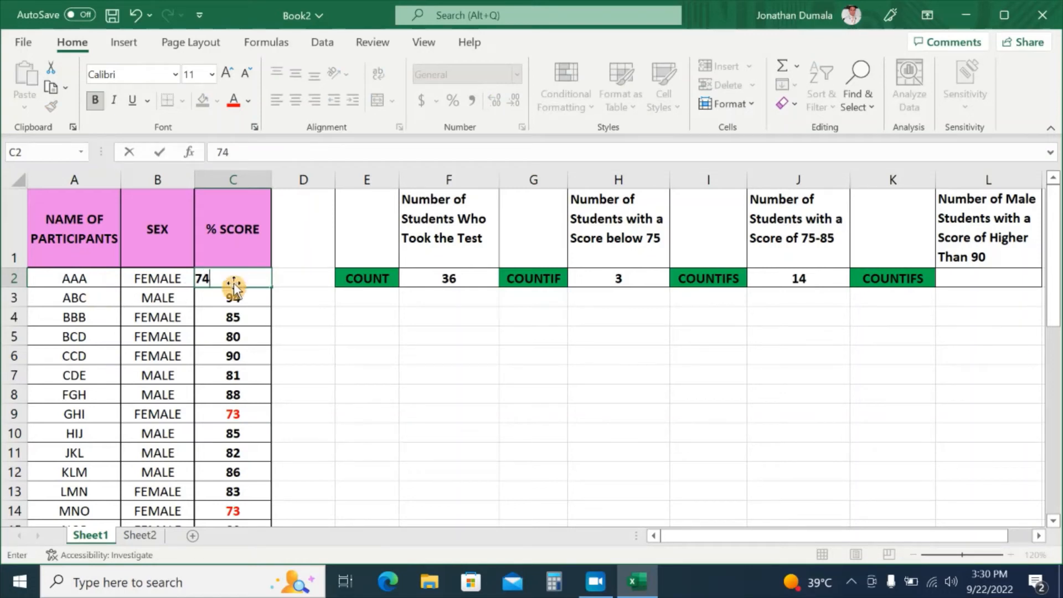
pyautogui.press('Tab')
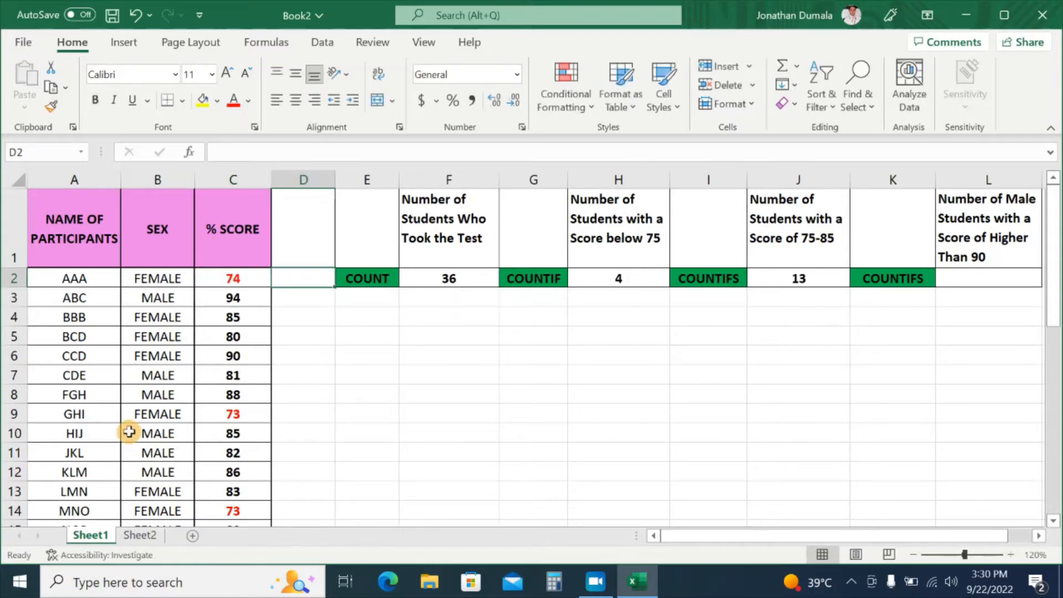
pyautogui.click(249, 282)
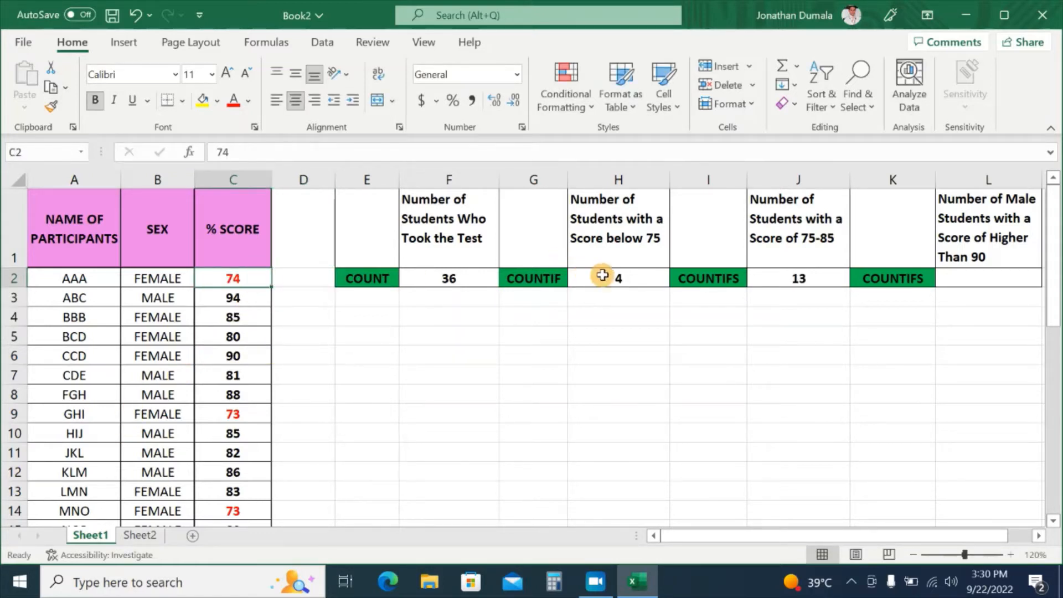
pyautogui.click(642, 277)
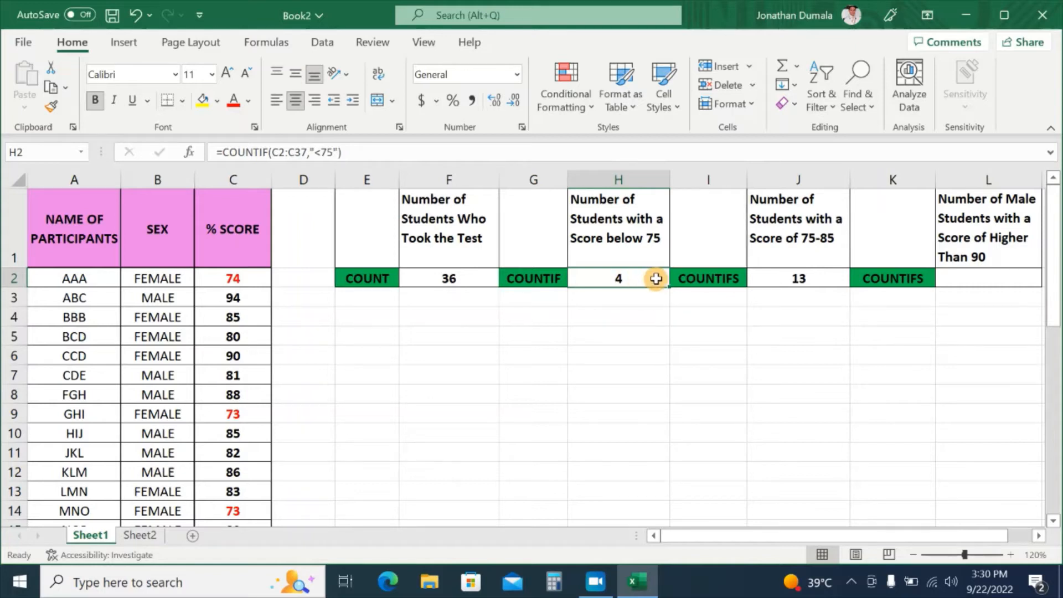
pyautogui.click(785, 279)
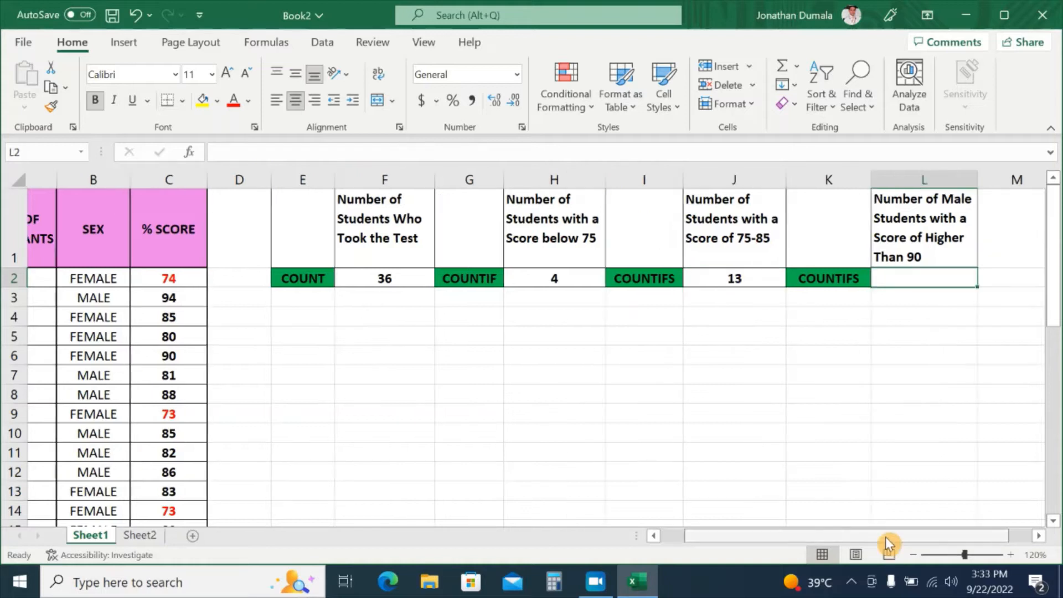
# - Begin a COUNTIFS formula in L2 with the range B2:B37 and the first criterion "MALE"
pyautogui.moveTo(885, 536); pyautogui.dragTo(749, 536)
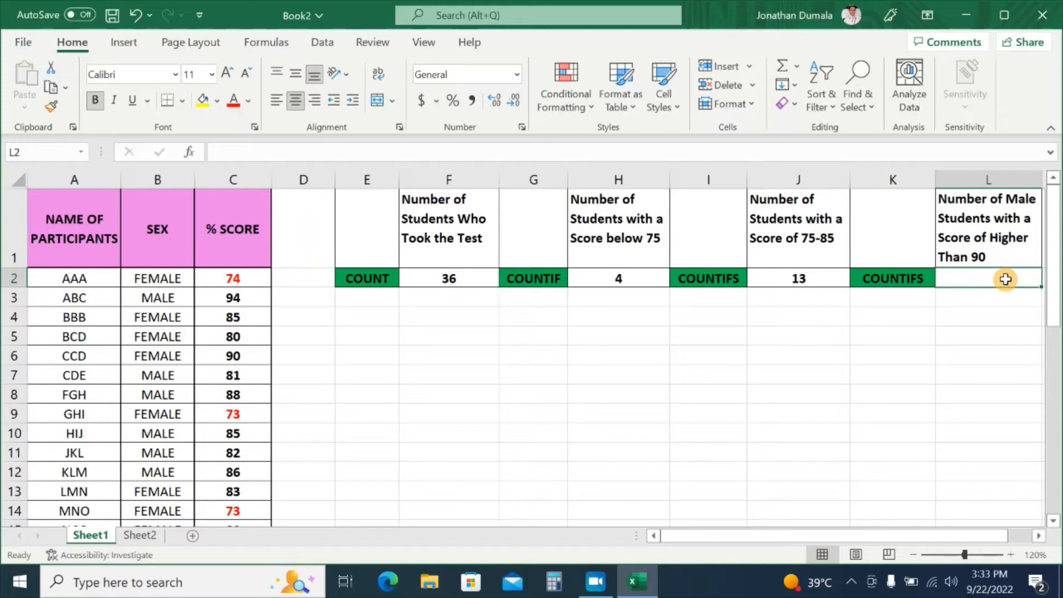
pyautogui.write('=')
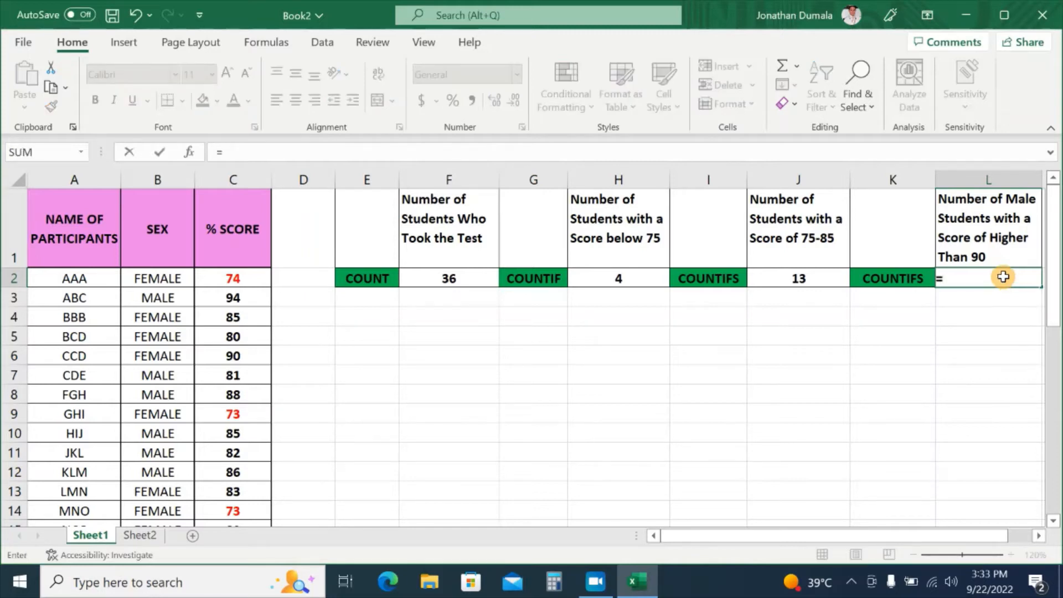
pyautogui.write('co')
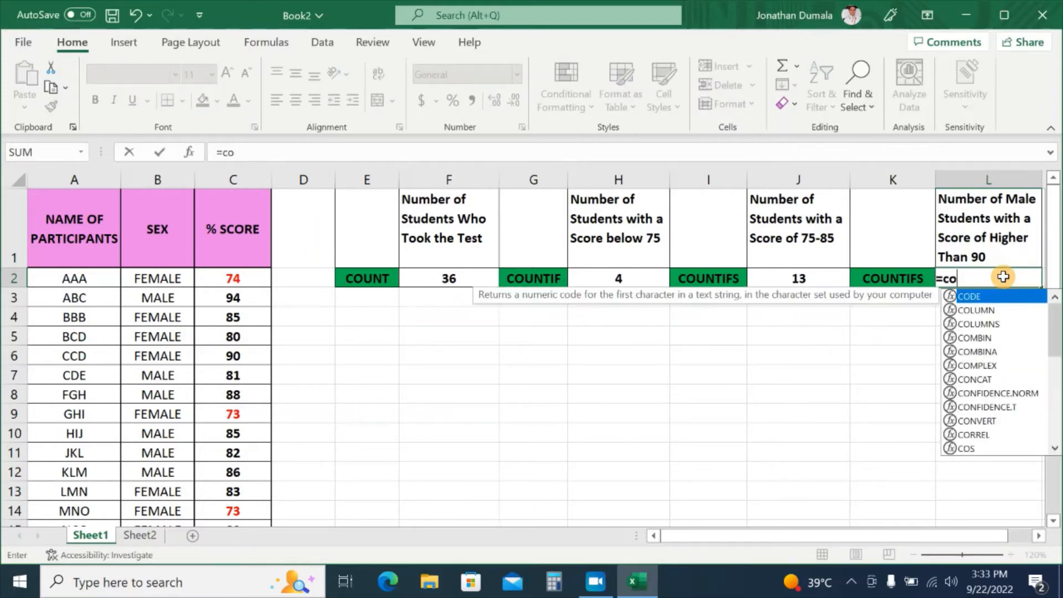
pyautogui.write('unt')
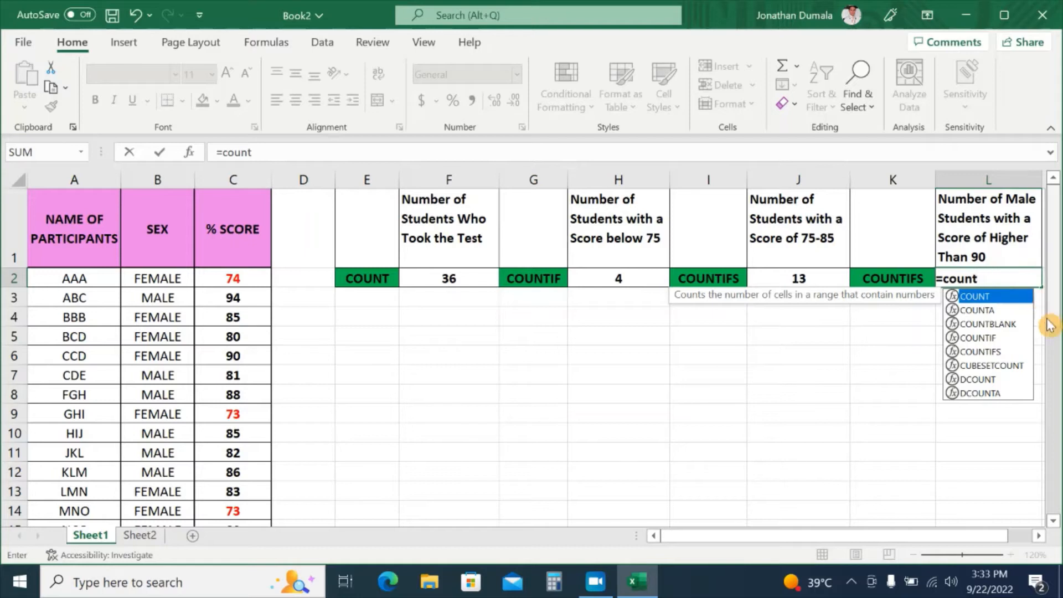
pyautogui.doubleClick(991, 352)
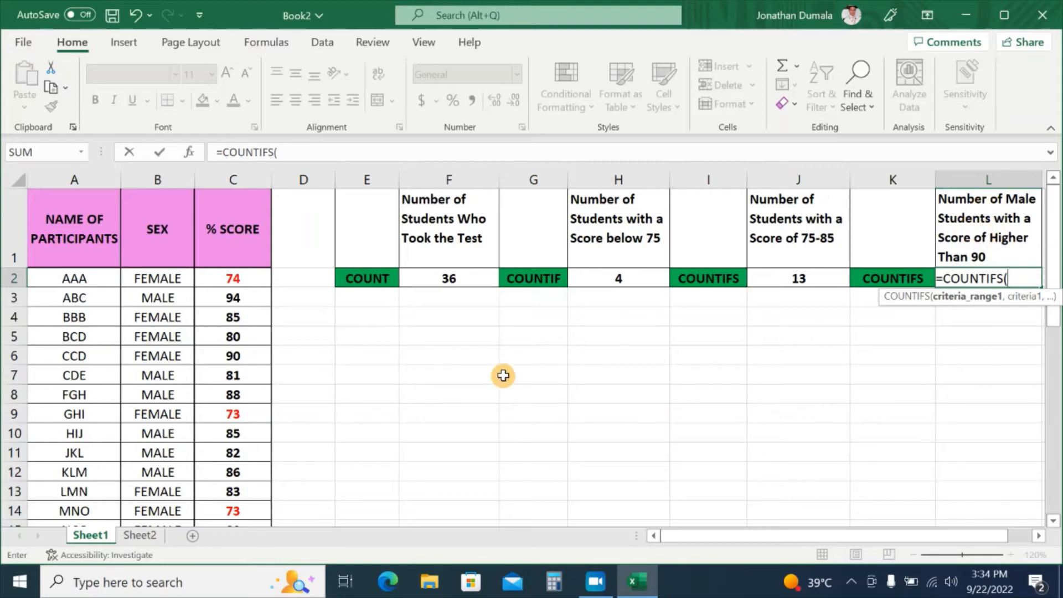
pyautogui.moveTo(155, 280); pyautogui.dragTo(152, 496)
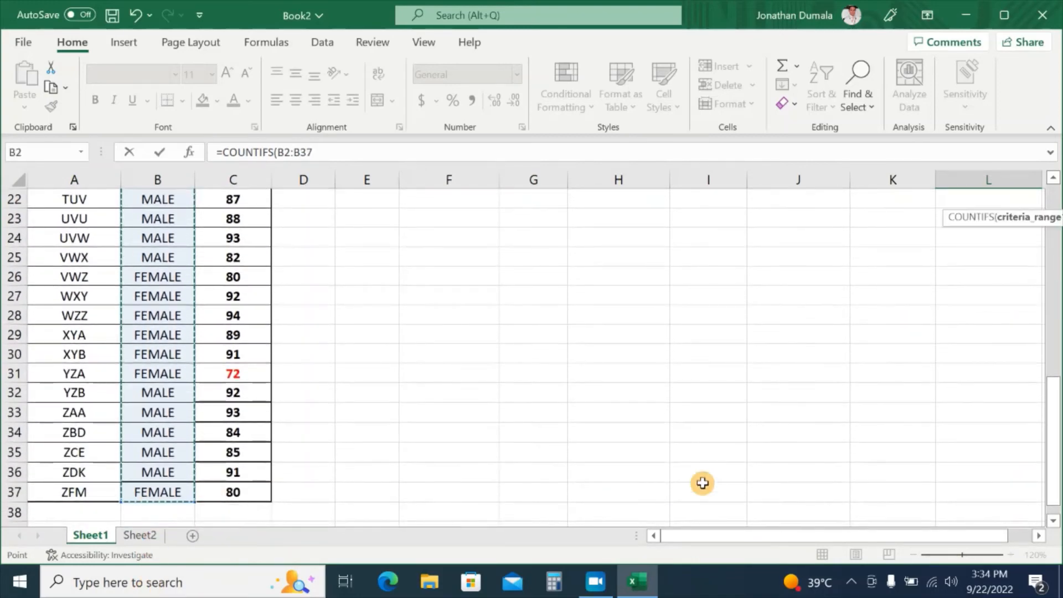
pyautogui.scroll(7, 719, 434)
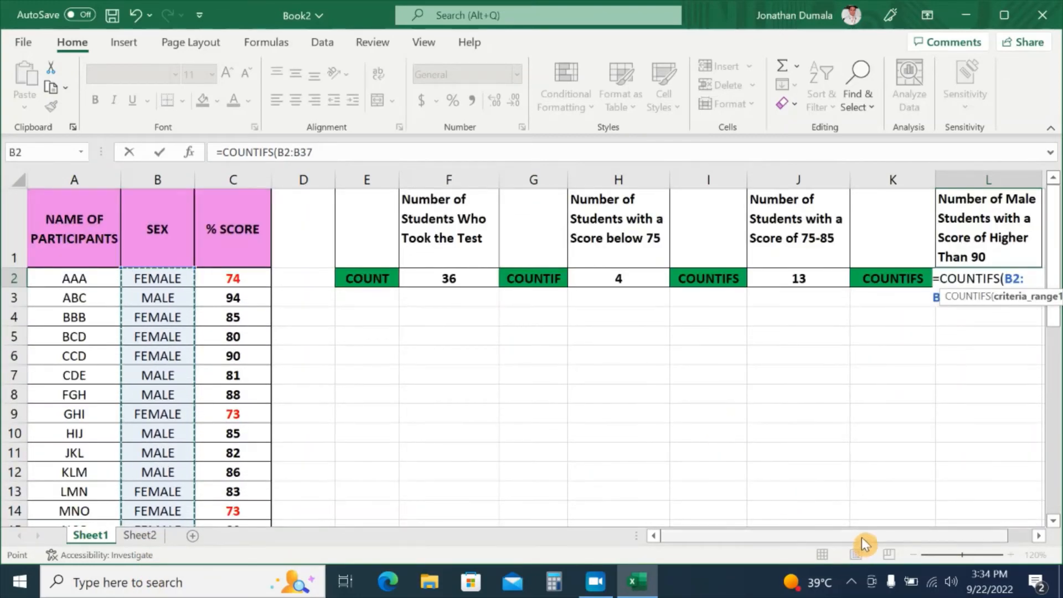
pyautogui.moveTo(863, 536); pyautogui.dragTo(887, 536)
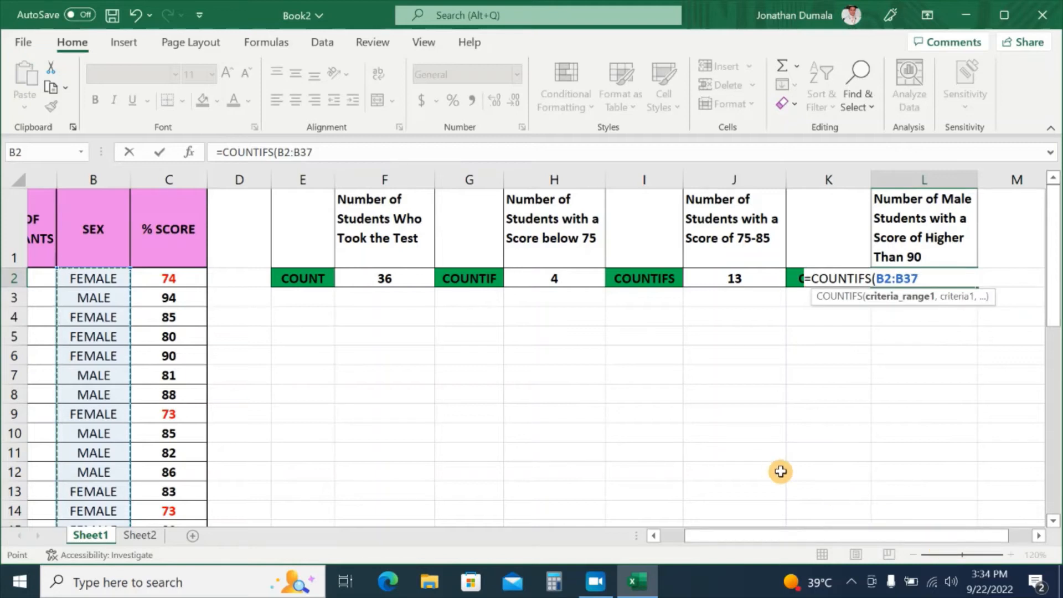
pyautogui.write(',')
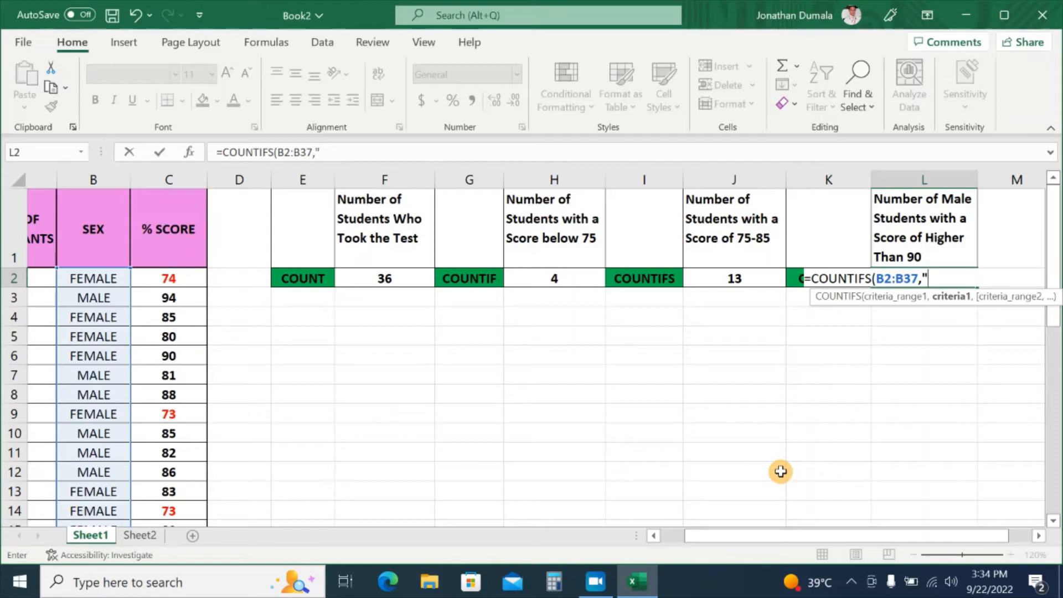
pyautogui.write('MALE"')
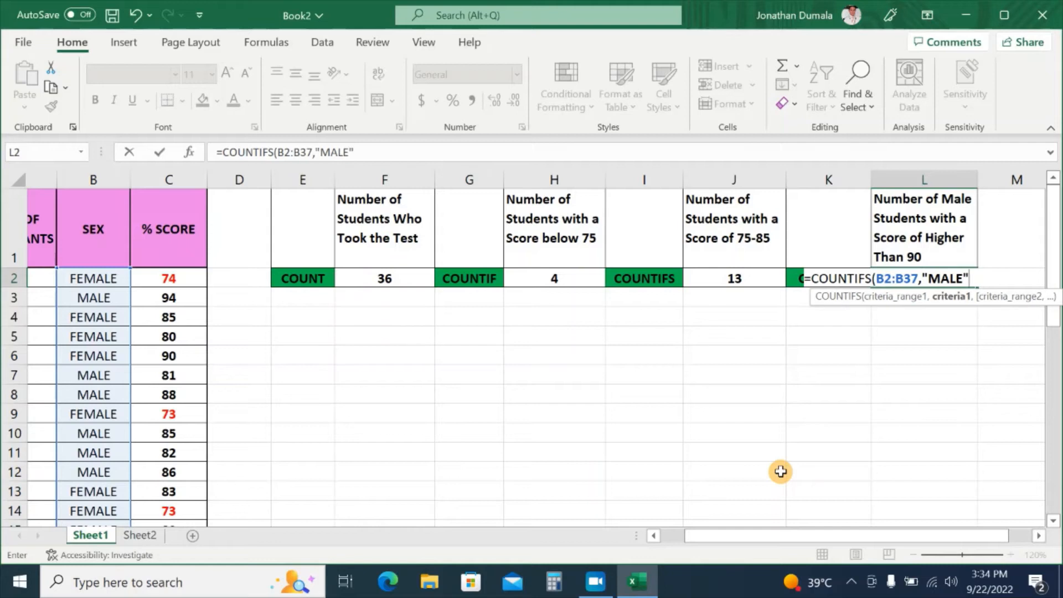
# - Complete the COUNTIFS formula in L2 with the second range C2:C37 and the criterion ">90"
pyautogui.write(',')
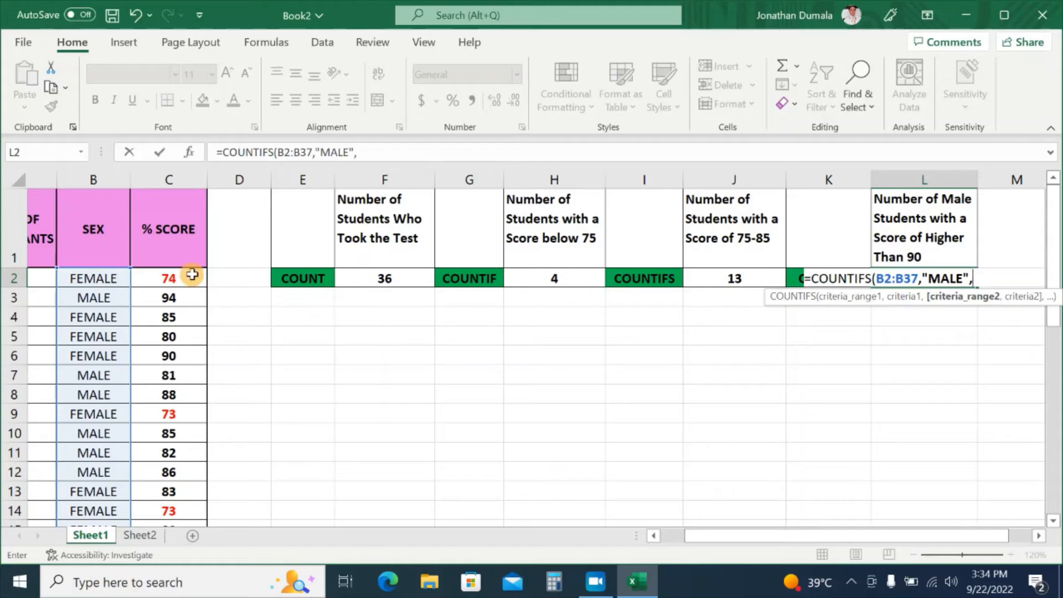
pyautogui.click(168, 280)
pyautogui.moveTo(168, 281); pyautogui.dragTo(167, 492)
pyautogui.scroll(7, 686, 376)
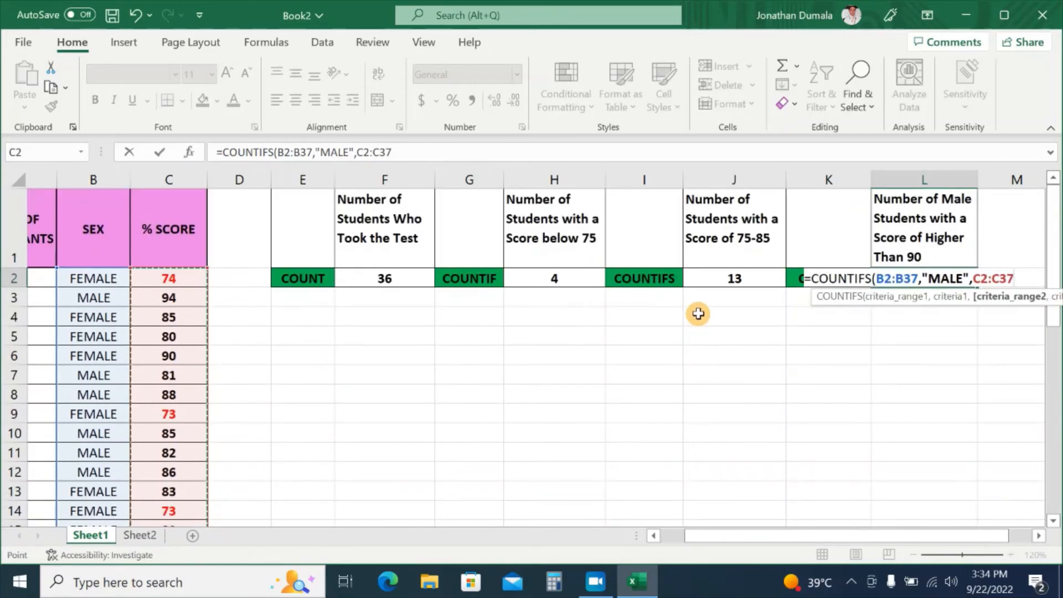
pyautogui.write(',')
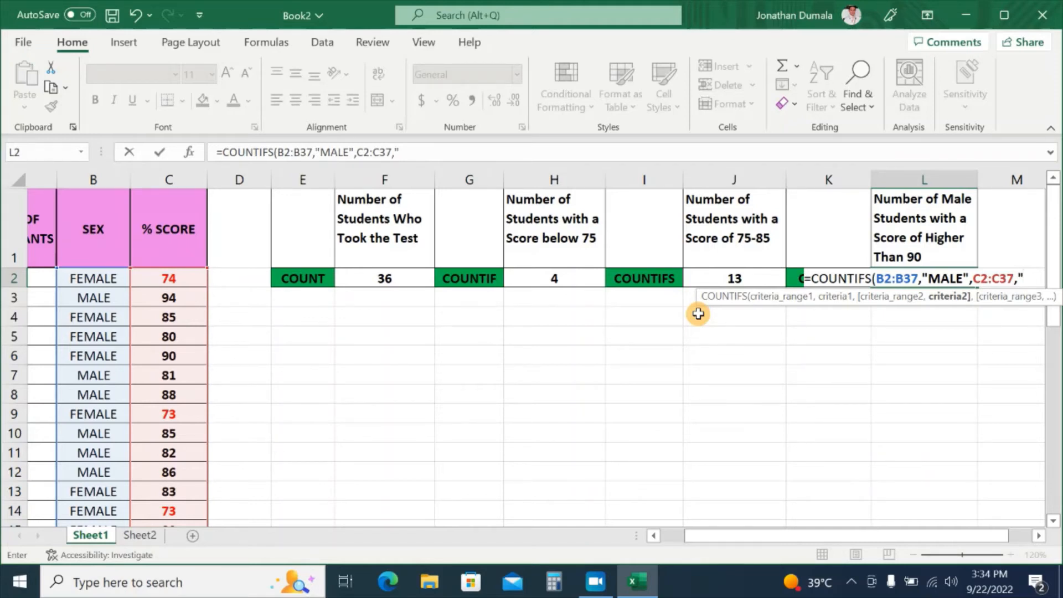
pyautogui.write('>90"')
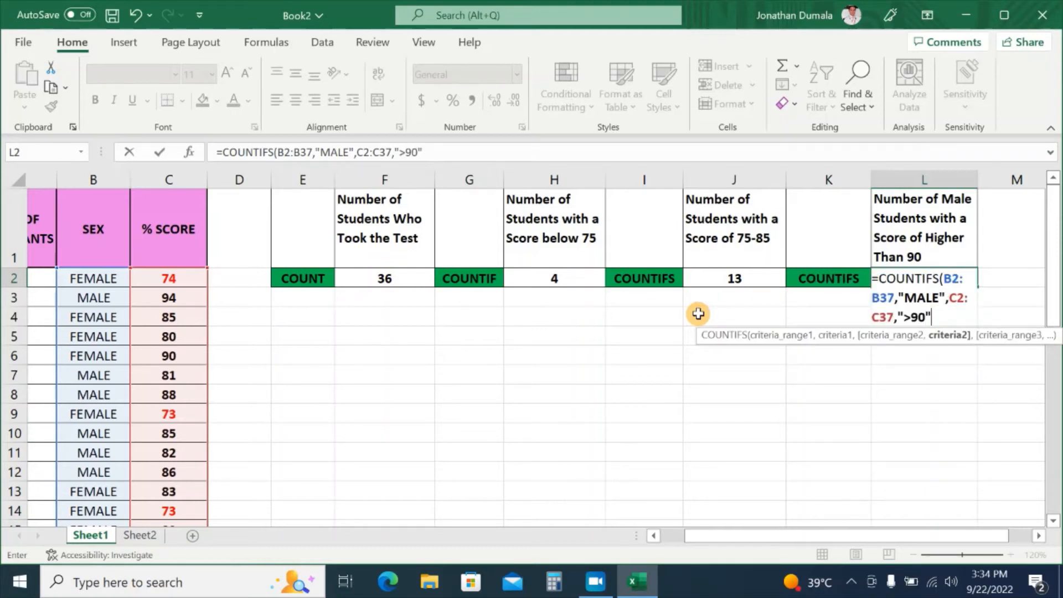
pyautogui.write(')')
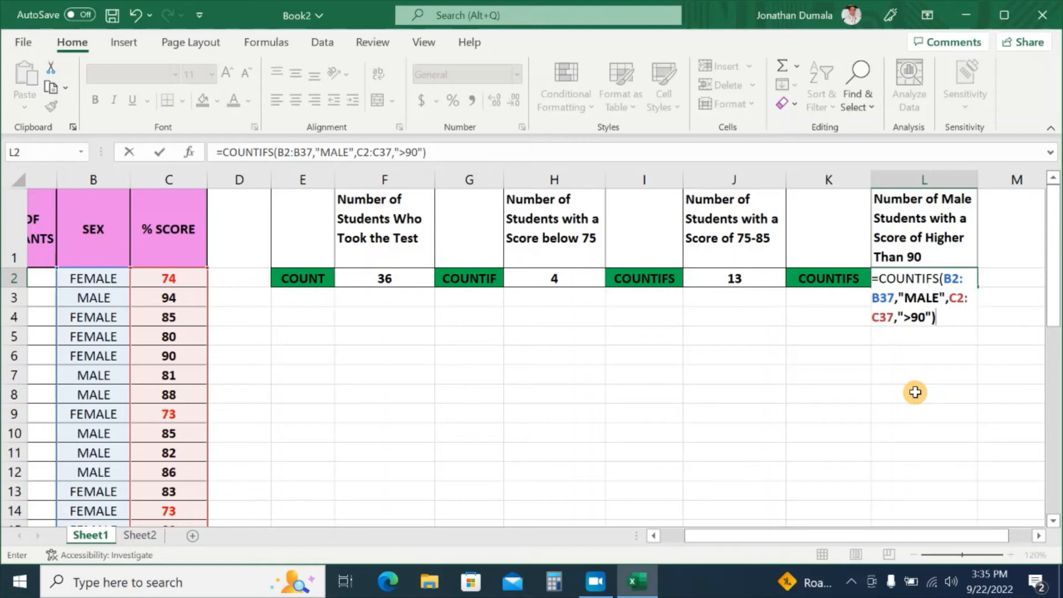
pyautogui.press('Return')
pyautogui.click(884, 280)
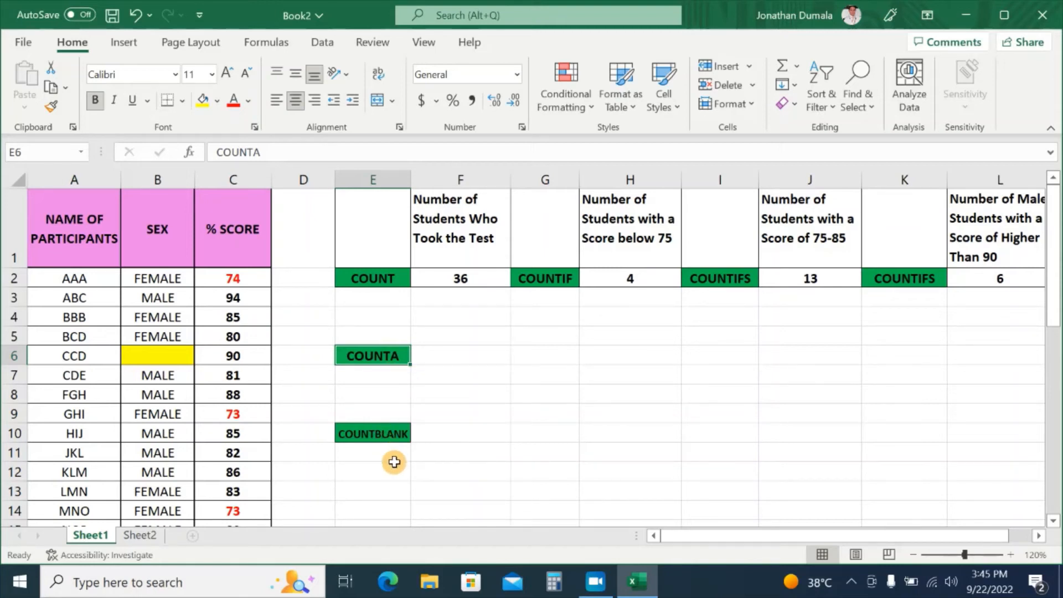
# - Look over the yellow blank cells in the SEX column and begin a COUNTA formula in F6
pyautogui.click(441, 358)
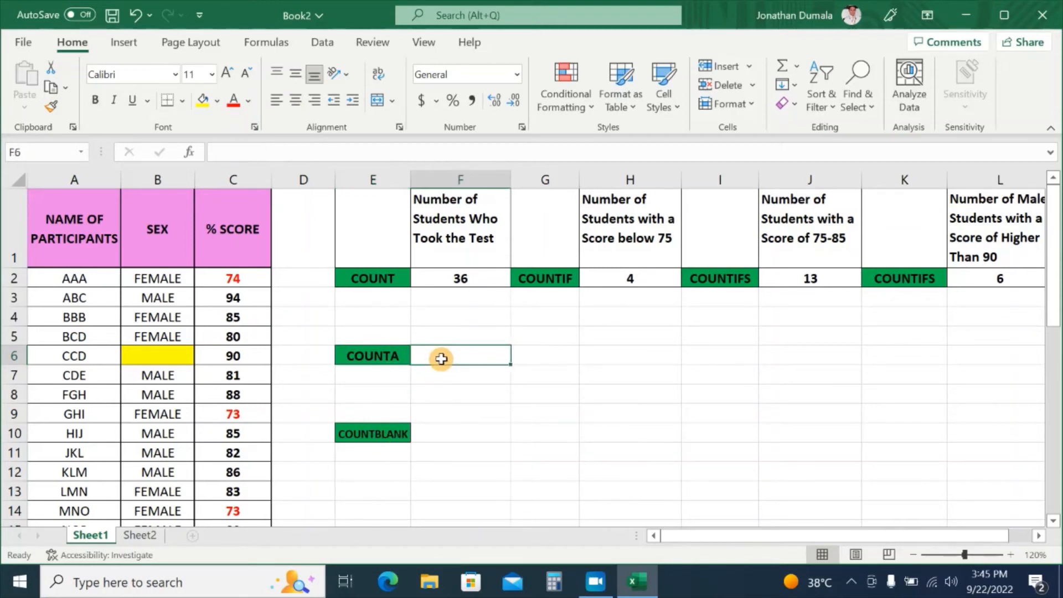
pyautogui.scroll(-1, 161, 375)
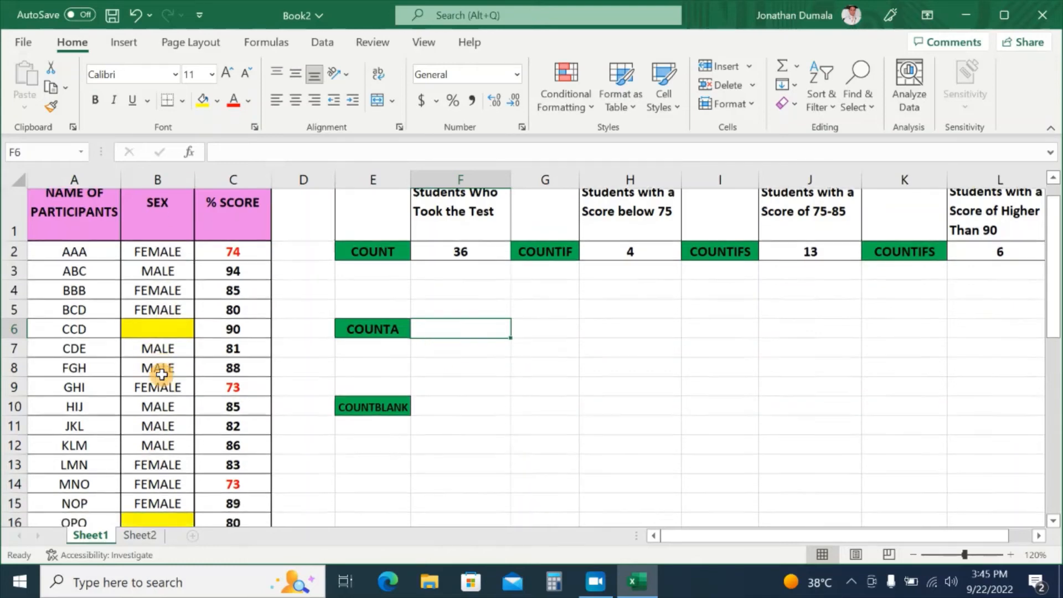
pyautogui.scroll(-7, 161, 375)
pyautogui.scroll(4, 161, 372)
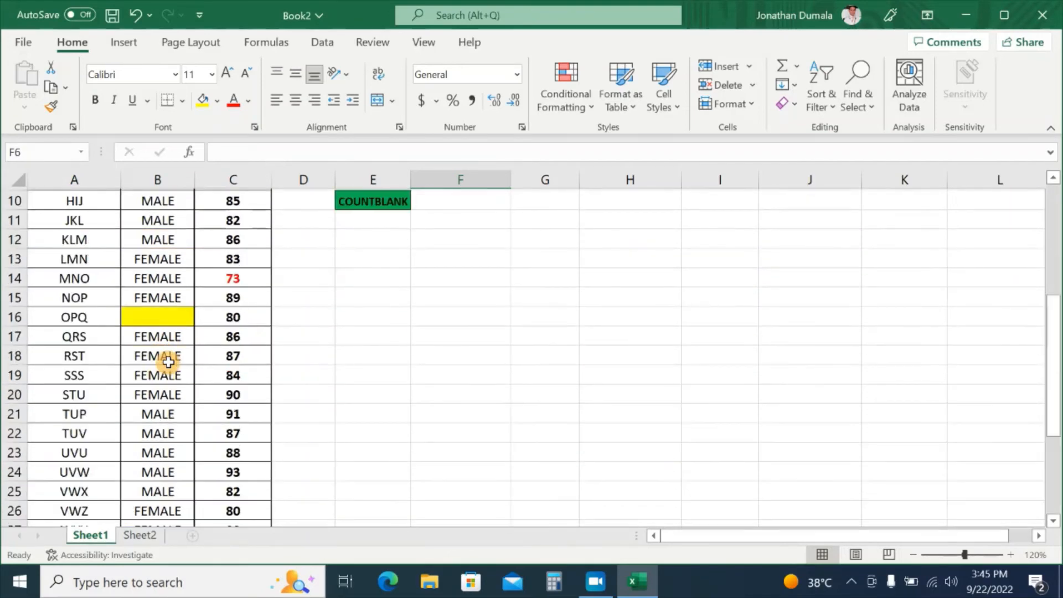
pyautogui.scroll(3, 168, 361)
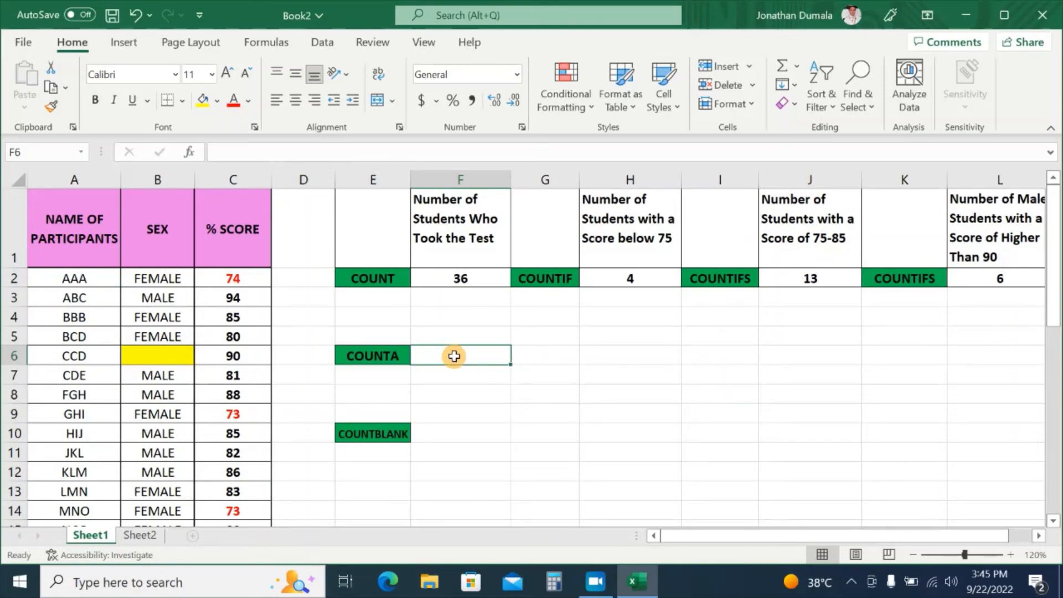
pyautogui.write('=COUN')
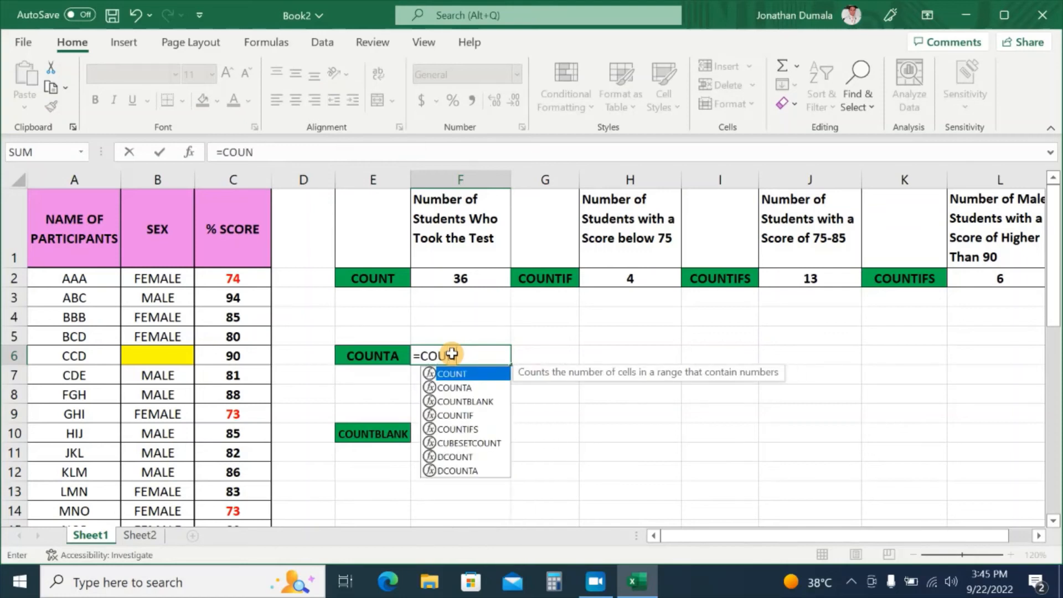
pyautogui.write('T')
pyautogui.click(465, 388)
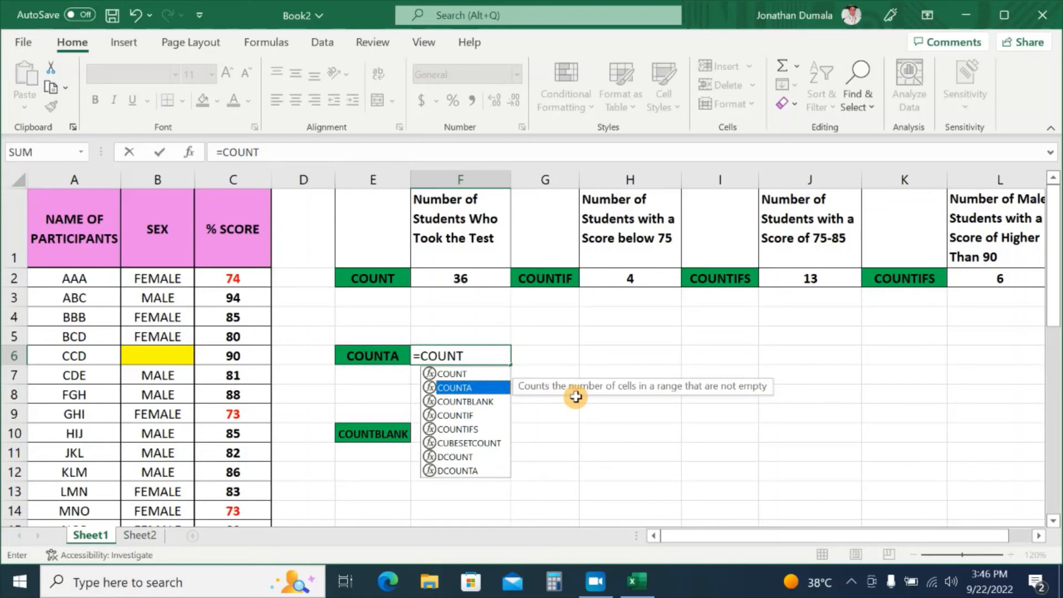
pyautogui.doubleClick(482, 390)
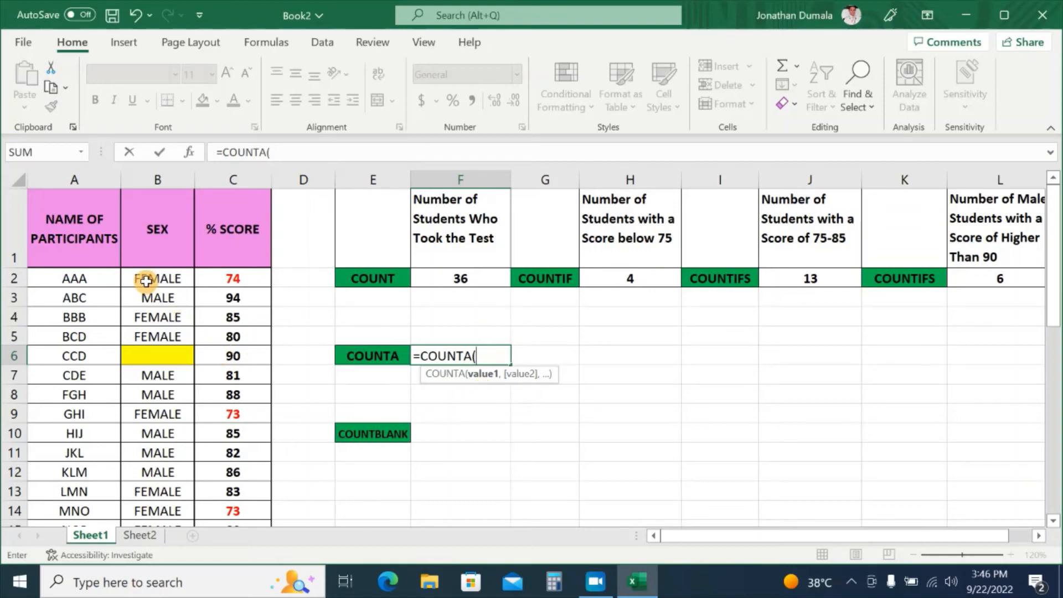
# - Complete the COUNTA formula in F6 with the SEX column range B2:B37
pyautogui.moveTo(145, 282); pyautogui.dragTo(157, 489)
pyautogui.scroll(7, 160, 460)
pyautogui.scroll(2, 167, 455)
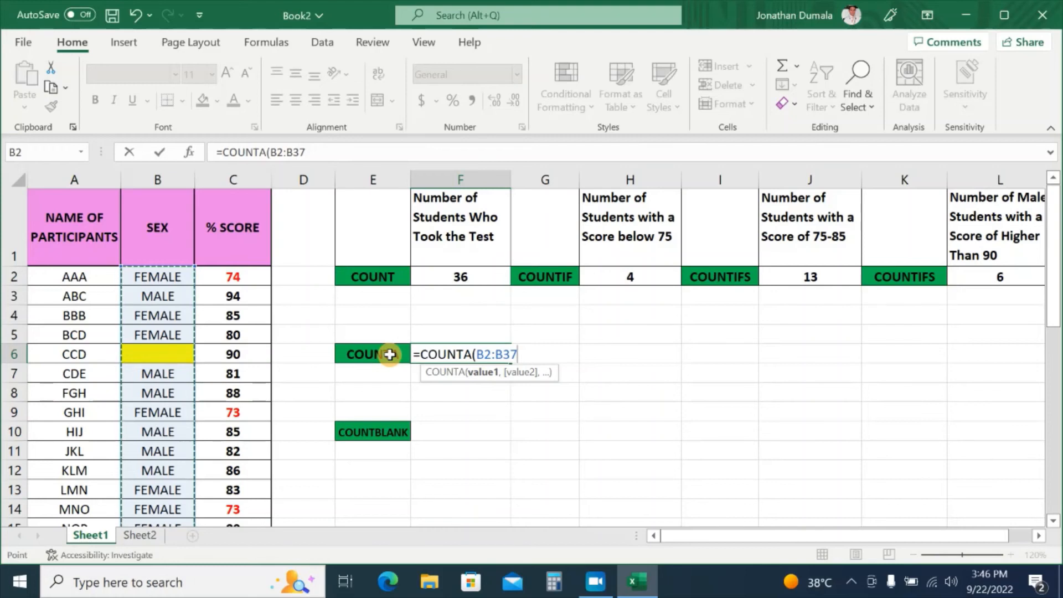
pyautogui.write(')')
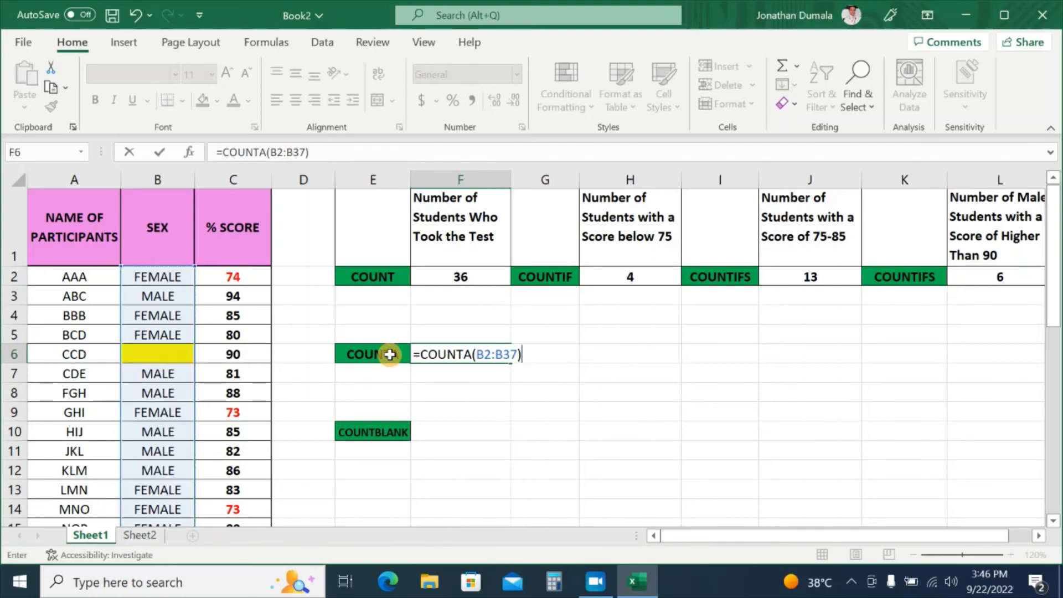
pyautogui.press('Return')
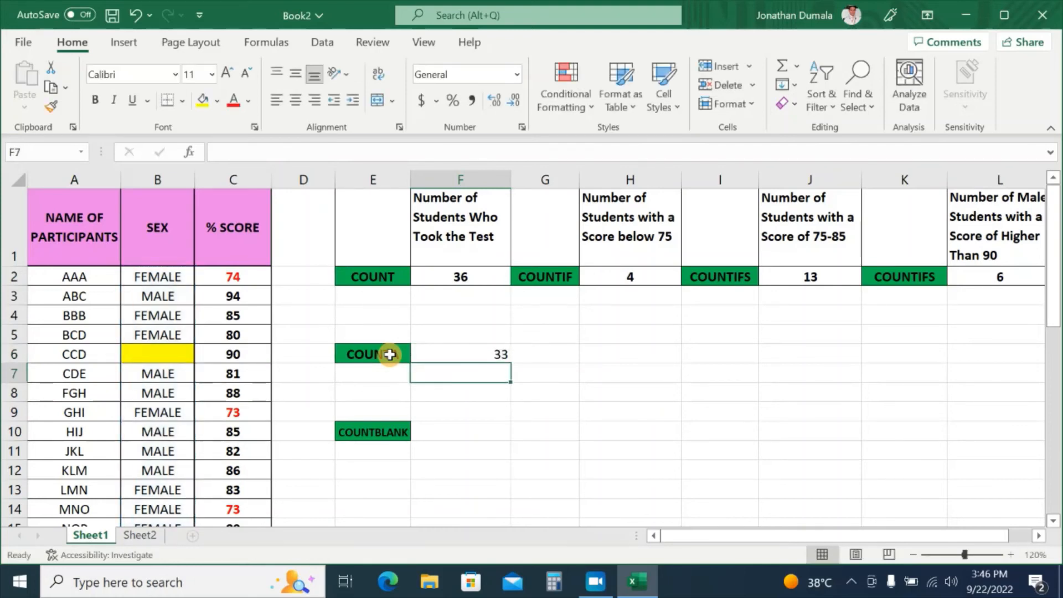
# - Compare the COUNTA result in F6 with the COUNT result in F2 and the blank cells in the SEX column
pyautogui.click(439, 350)
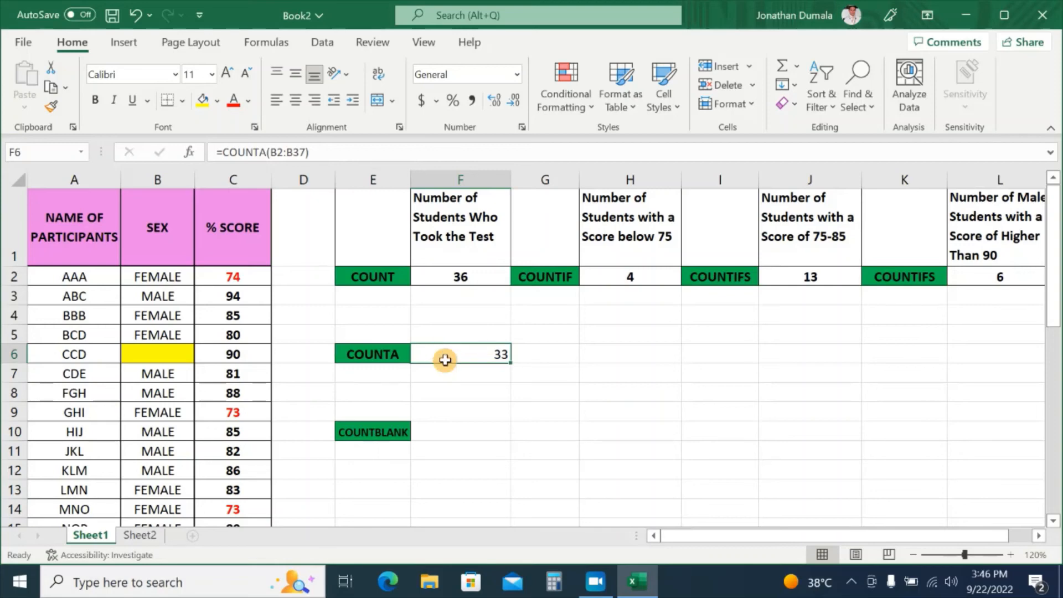
pyautogui.scroll(-1, 174, 356)
pyautogui.scroll(-2, 174, 356)
pyautogui.scroll(3, 174, 351)
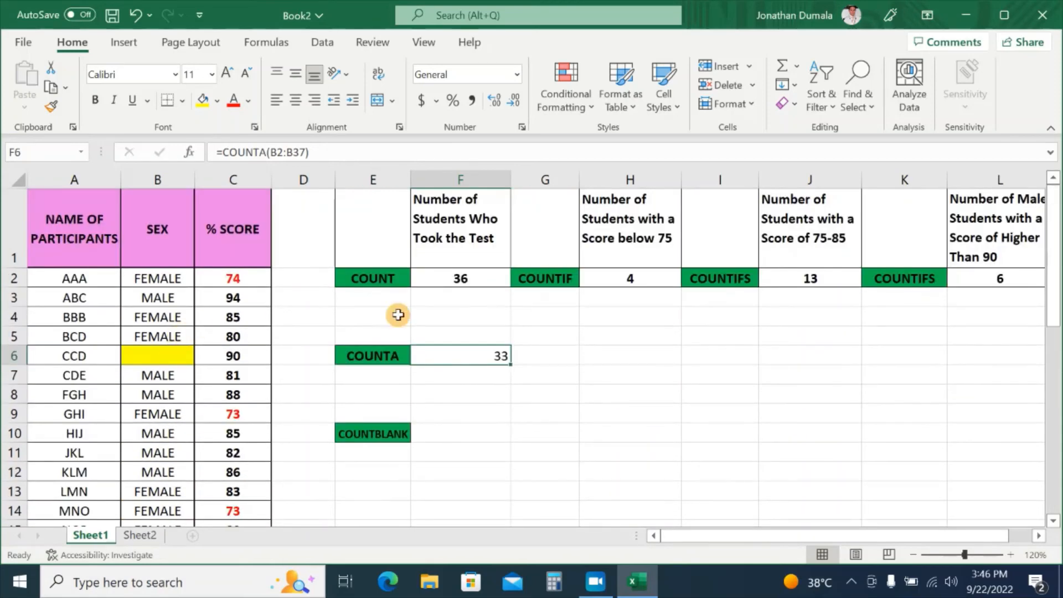
pyautogui.click(455, 278)
pyautogui.scroll(-9, 174, 361)
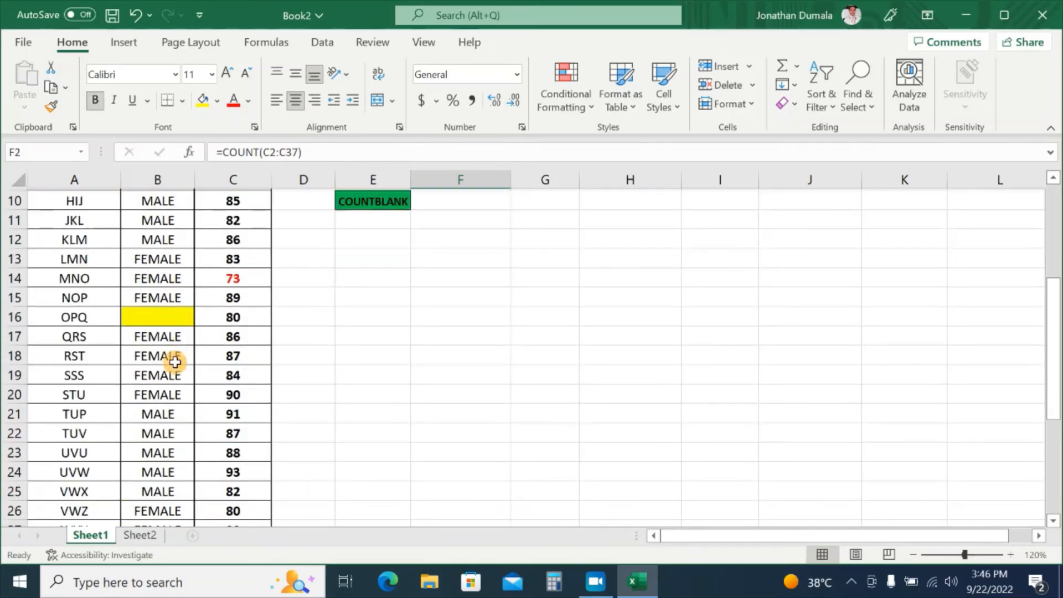
pyautogui.scroll(4, 175, 348)
pyautogui.scroll(5, 175, 346)
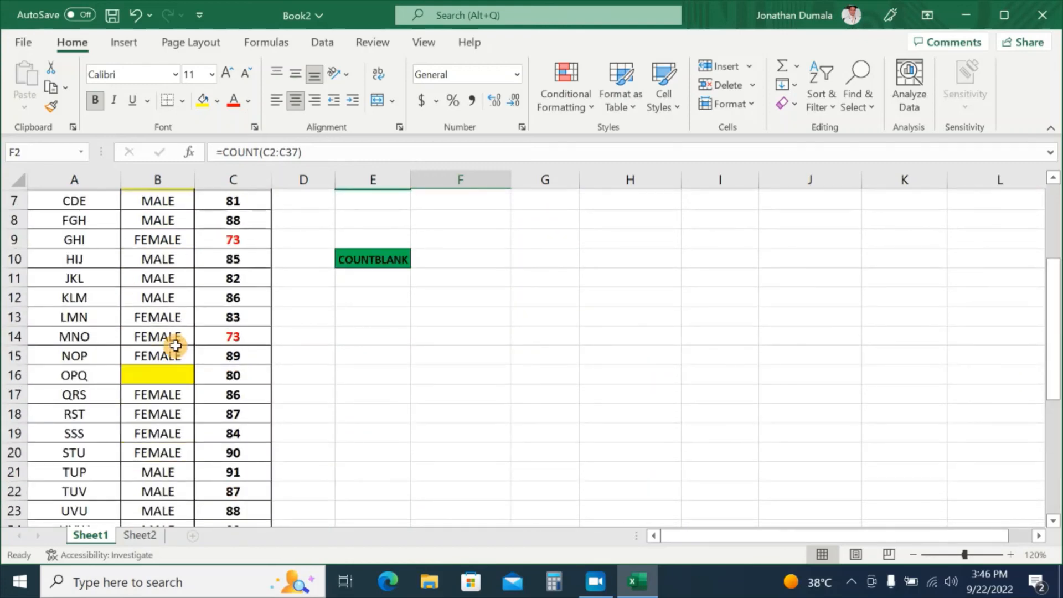
# - Enter a COUNTBLANK formula in F10 for the SEX column range B2:B37
pyautogui.click(460, 433)
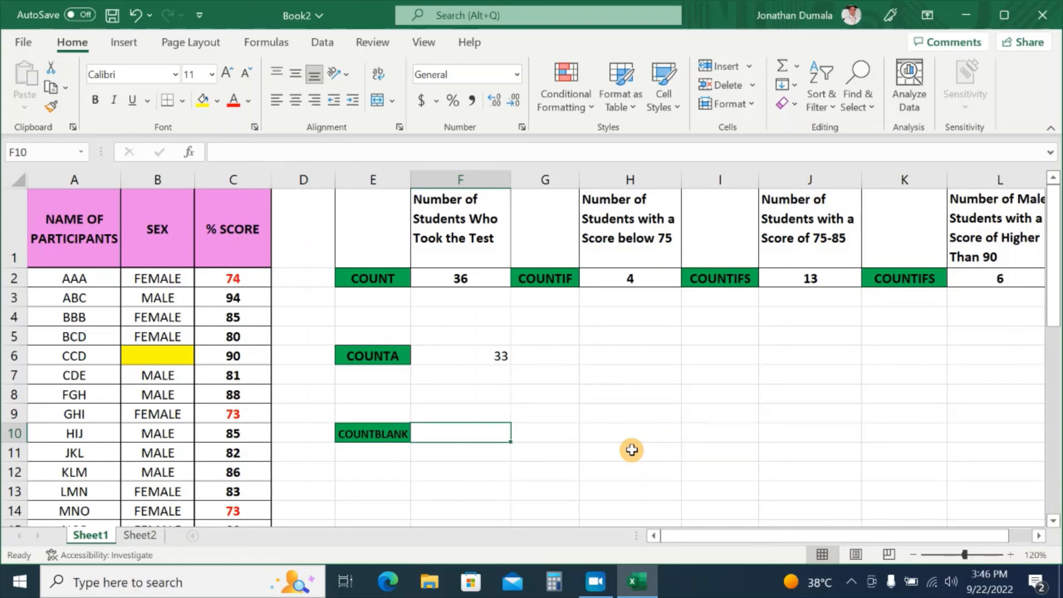
pyautogui.write('=COUNT')
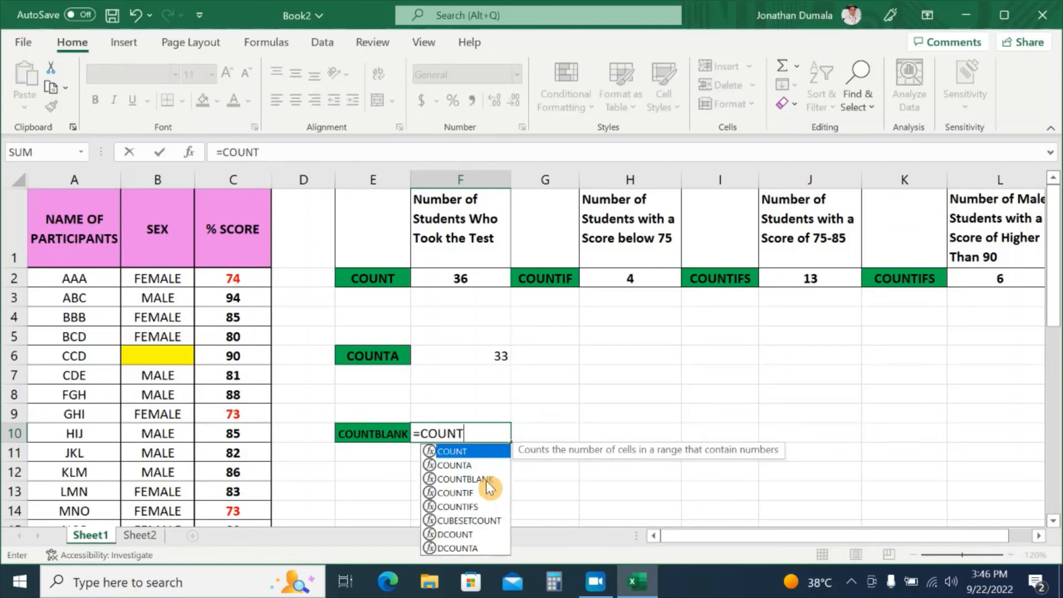
pyautogui.click(468, 479)
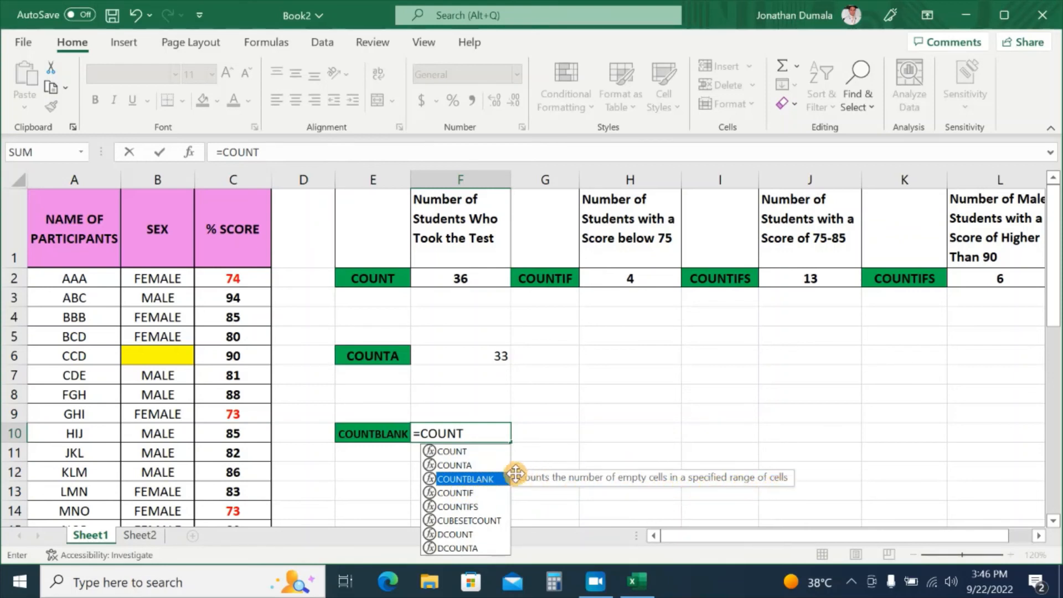
pyautogui.doubleClick(487, 475)
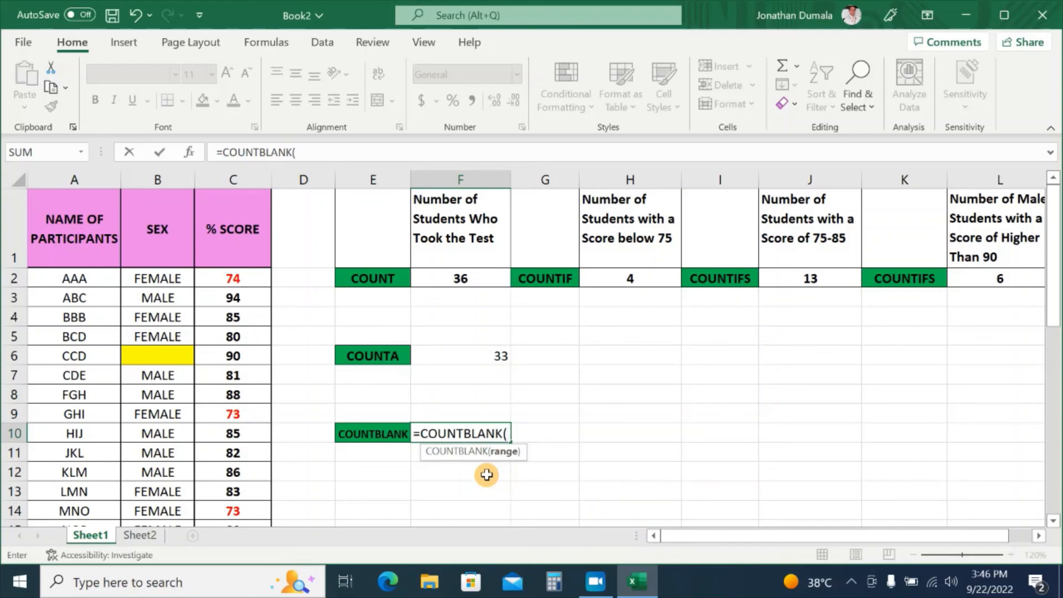
pyautogui.moveTo(138, 278); pyautogui.dragTo(124, 486)
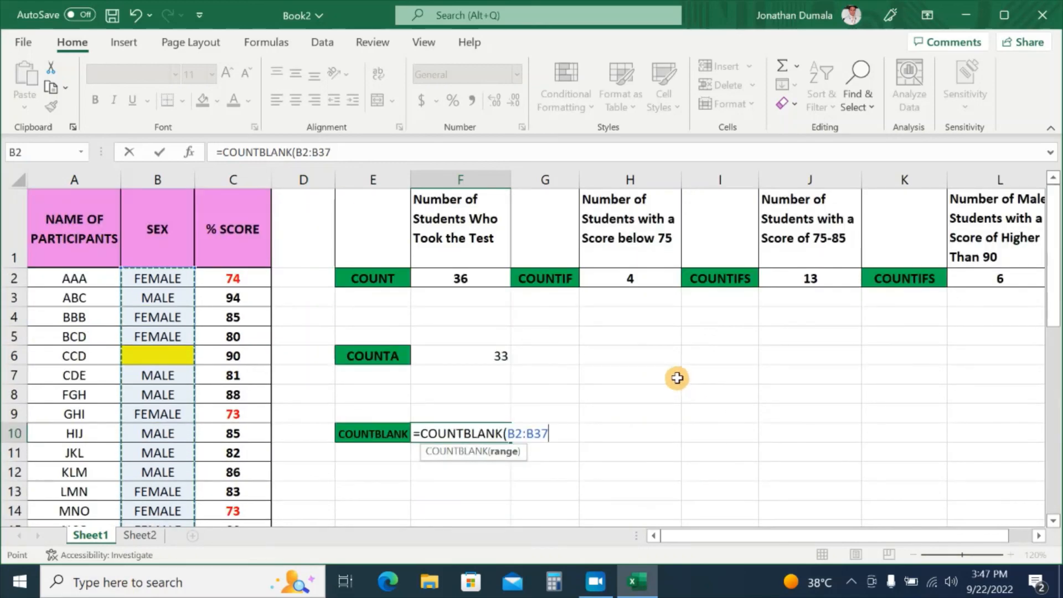
pyautogui.write(')')
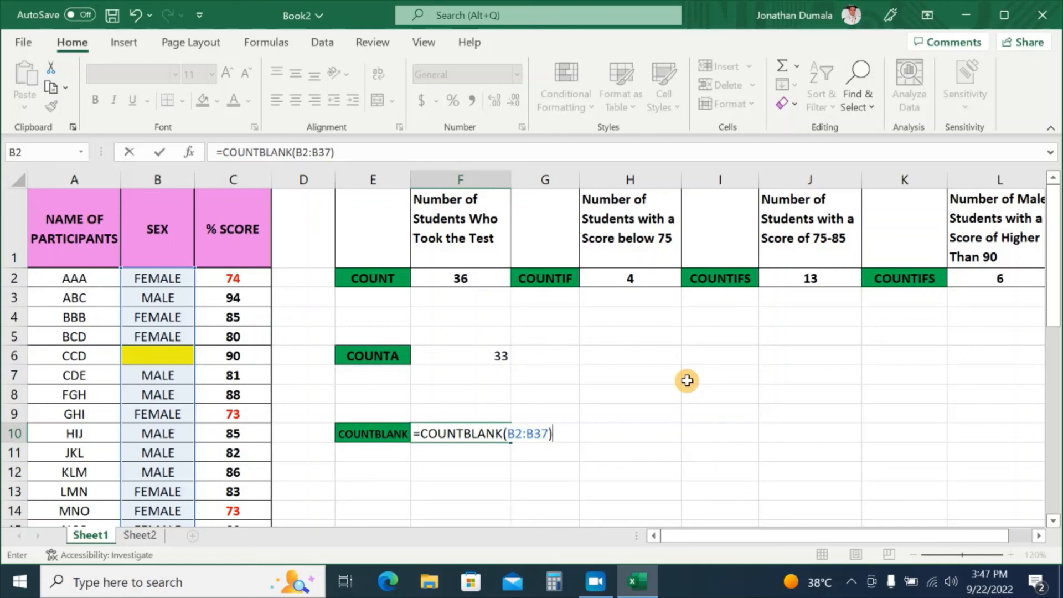
pyautogui.press('Return')
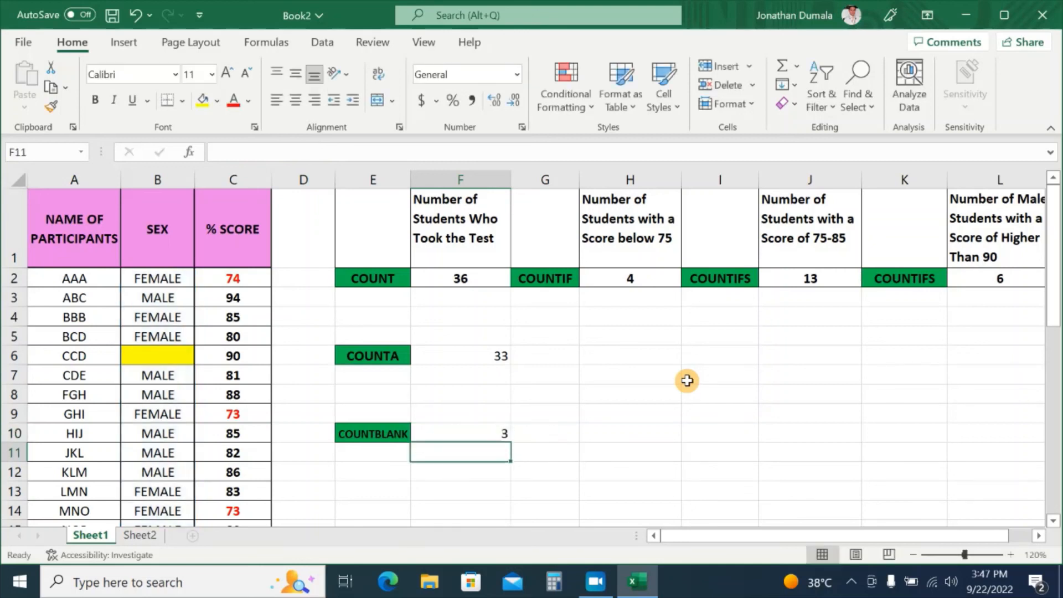
# - Check the COUNTBLANK result in F10 against the yellow blank cells B6, B16 and B29 in the SEX column
pyautogui.click(494, 435)
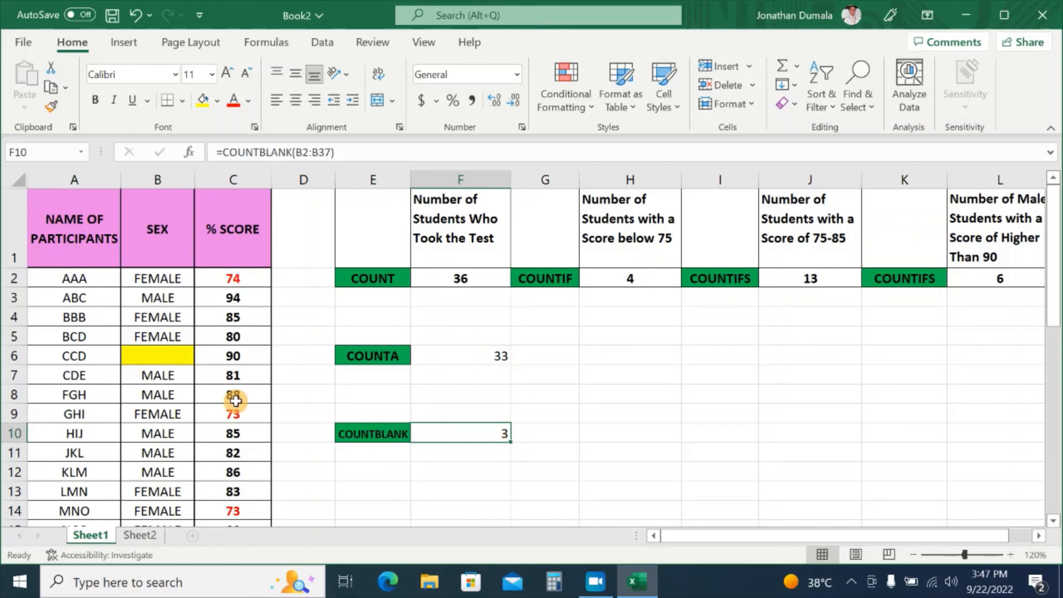
pyautogui.click(169, 356)
pyautogui.scroll(-4, 198, 365)
pyautogui.click(177, 260)
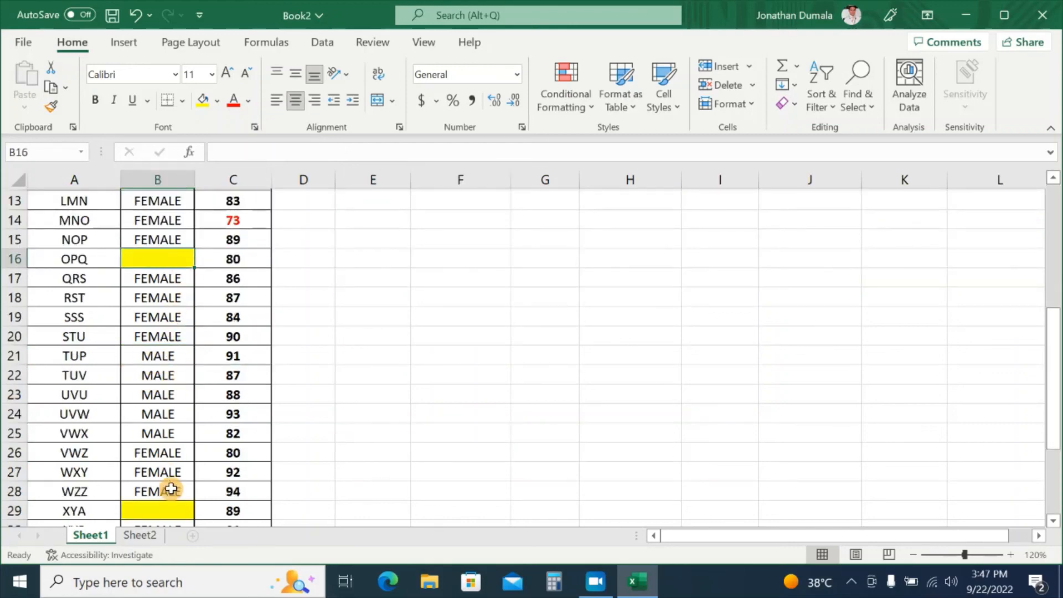
pyautogui.click(173, 511)
pyautogui.scroll(4, 617, 456)
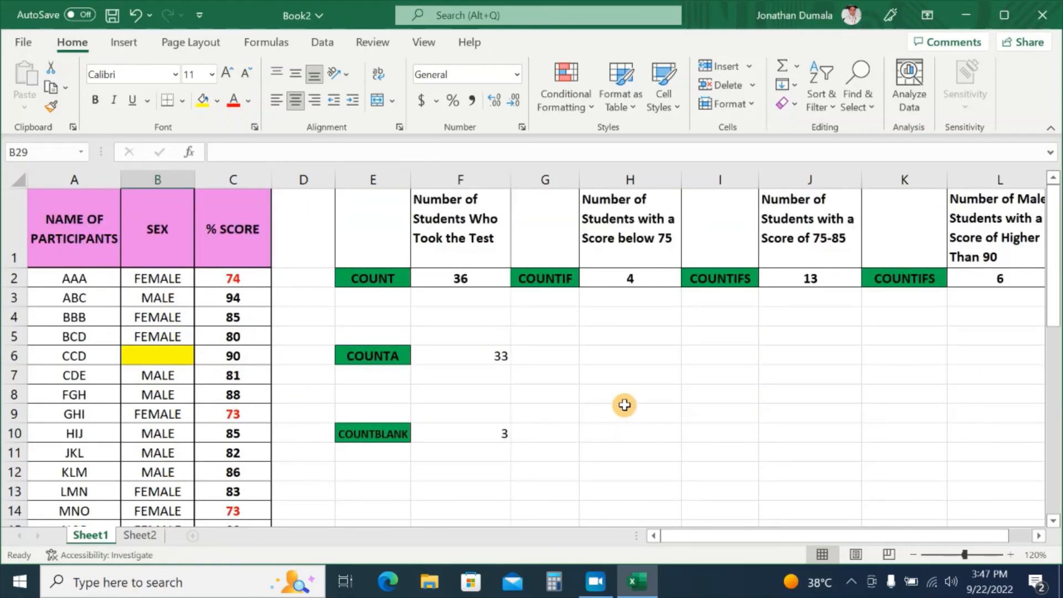